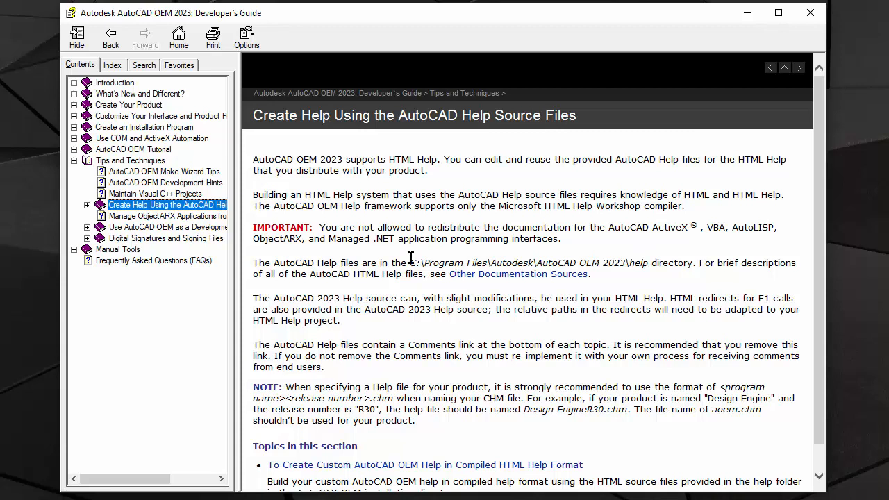
# - Open the help topic on creating custom AutoCAD OEM Help in compiled HTML Help format under Create Help Using the AutoCAD Help Source Files
pyautogui.click(87, 206)
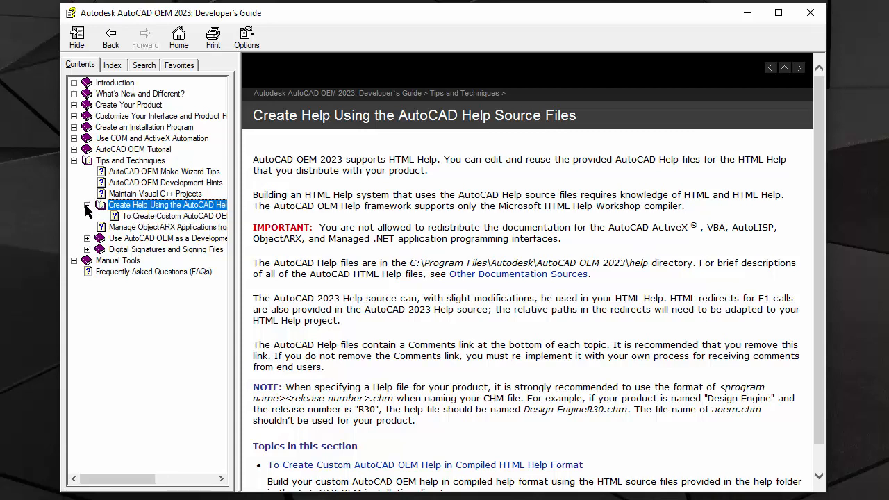
pyautogui.click(162, 219)
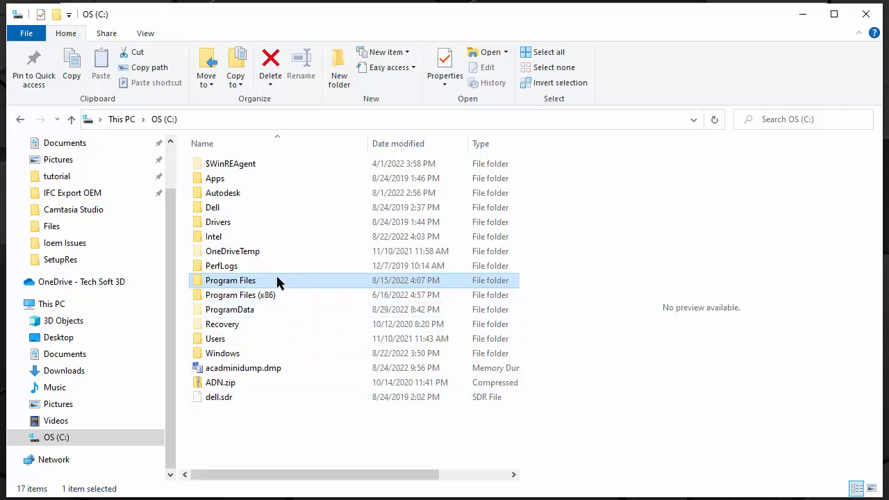
# - In File Explorer, open C:\Program Files\Autodesk\AutoCAD OEM 2023 - English\Help\HelpHTML_OEM\Files
pyautogui.doubleClick(276, 275)
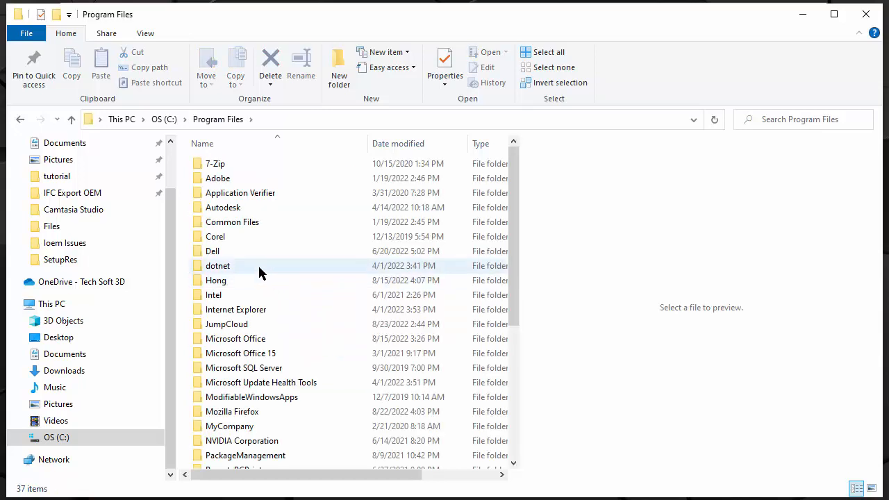
pyautogui.doubleClick(243, 207)
pyautogui.doubleClick(284, 311)
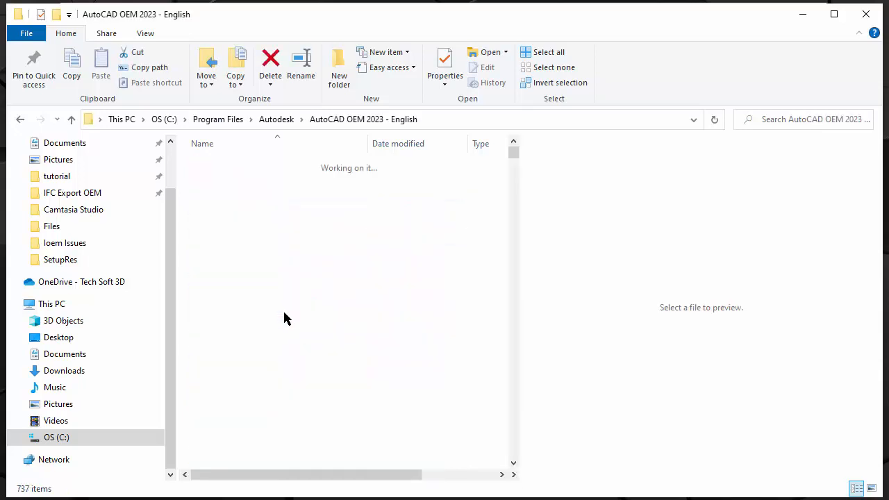
pyautogui.doubleClick(231, 454)
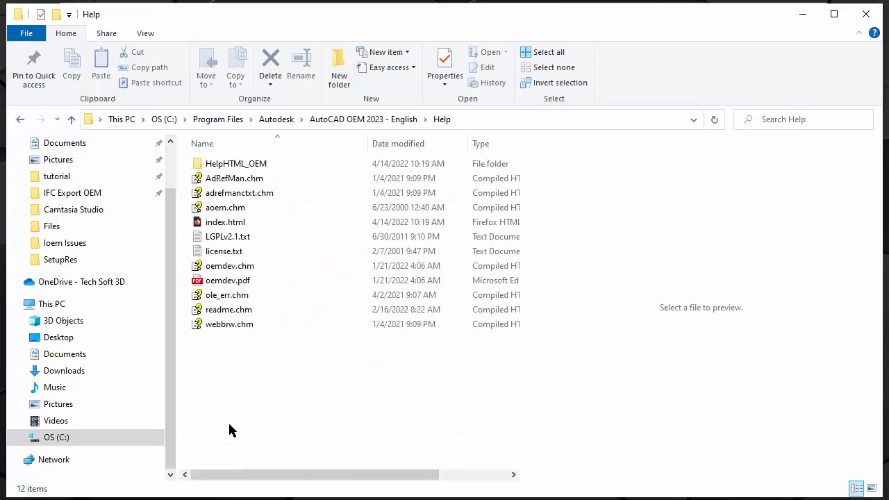
pyautogui.doubleClick(257, 164)
pyautogui.doubleClick(256, 163)
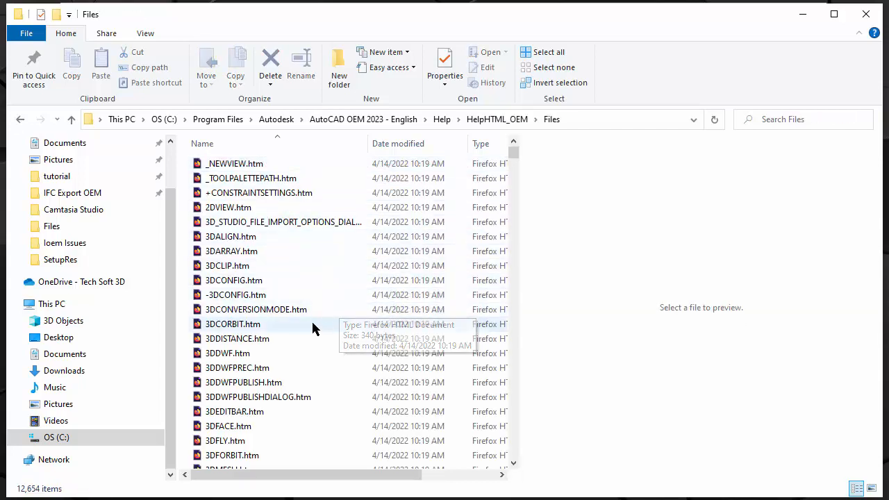
# - Open the source of 3DCORBIT.htm in Notepad
pyautogui.click(252, 326)
pyautogui.rightClick(251, 326)
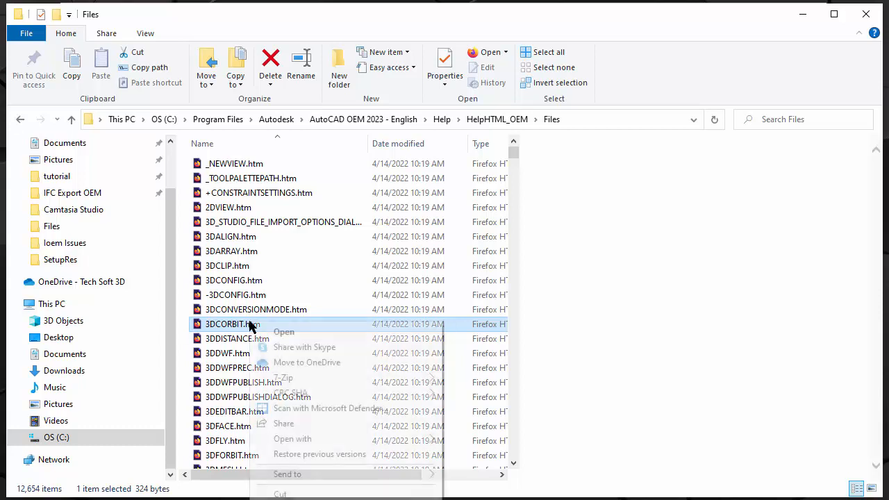
pyautogui.moveTo(302, 439)
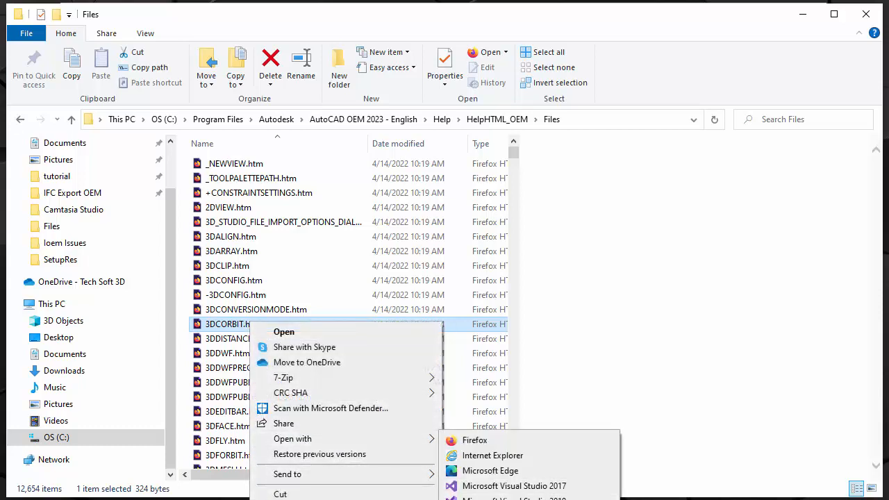
pyautogui.click(487, 499)
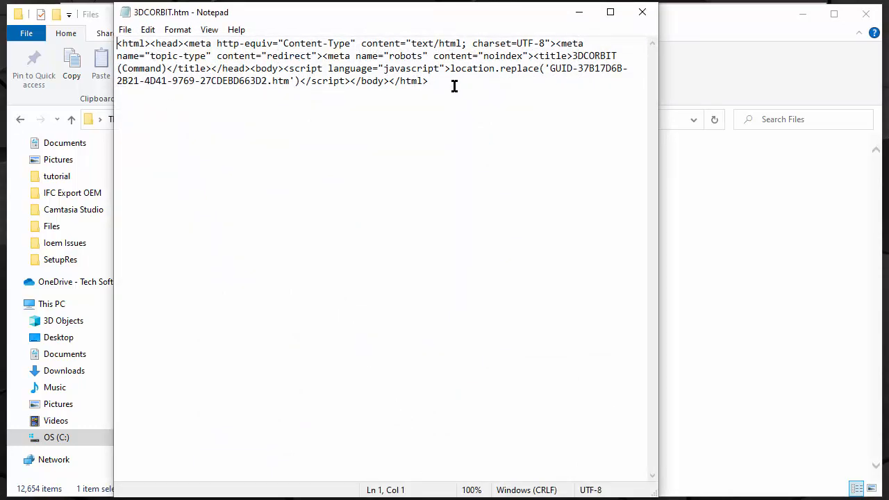
# - Copy the redirect target's GUID file name from the location.replace call, and close the 3DCORBIT.htm source
pyautogui.moveTo(549, 68); pyautogui.dragTo(291, 81)
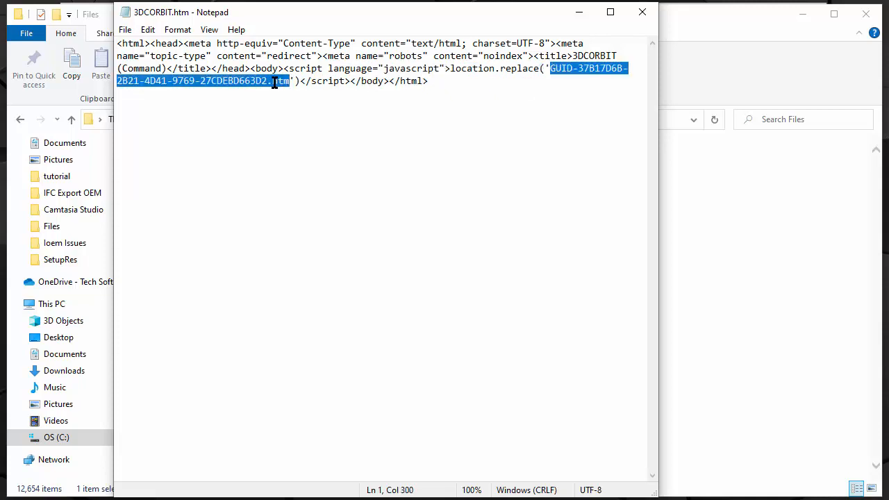
pyautogui.rightClick(271, 78)
pyautogui.click(320, 126)
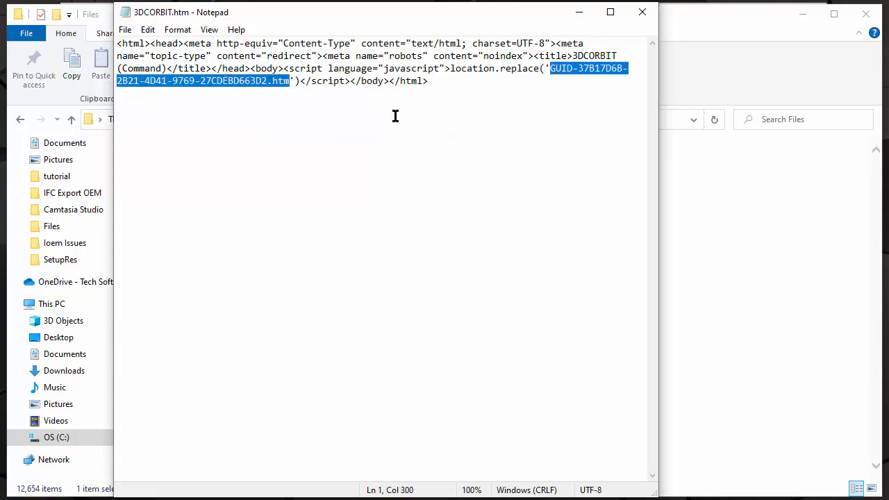
pyautogui.click(641, 14)
# - Search the Files folder for the copied GUID file name
pyautogui.click(760, 121)
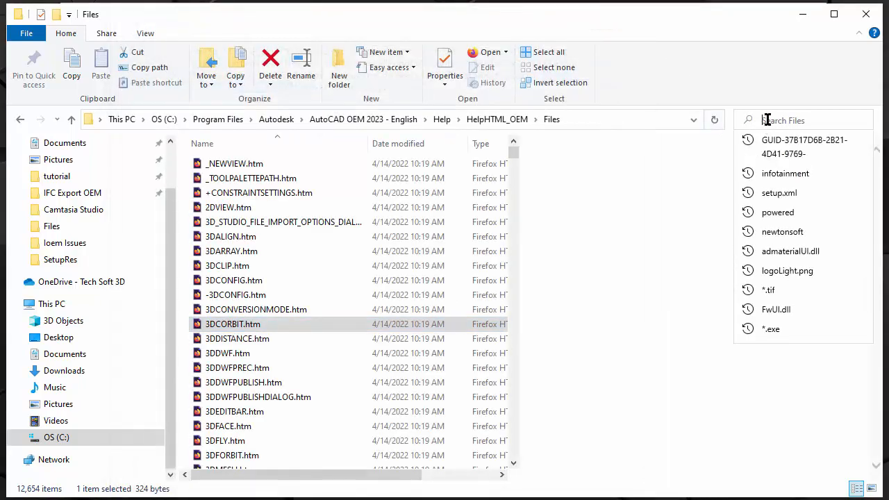
pyautogui.rightClick(761, 121)
pyautogui.click(764, 79)
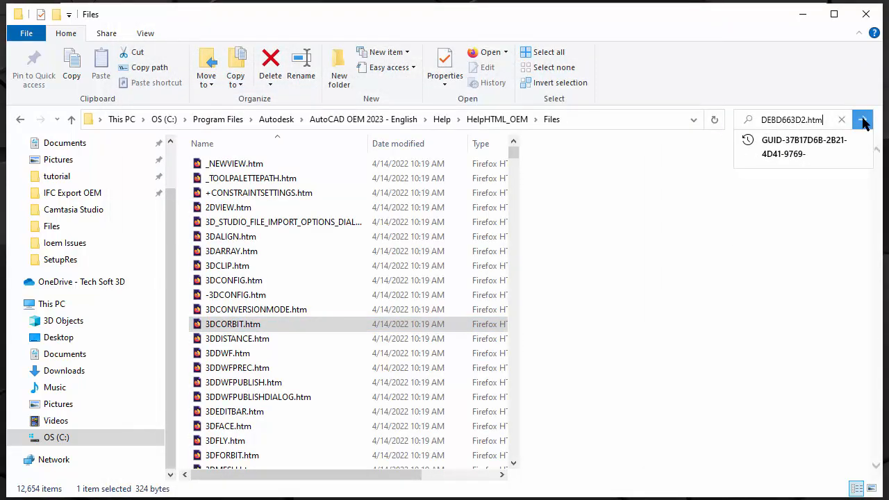
pyautogui.click(862, 119)
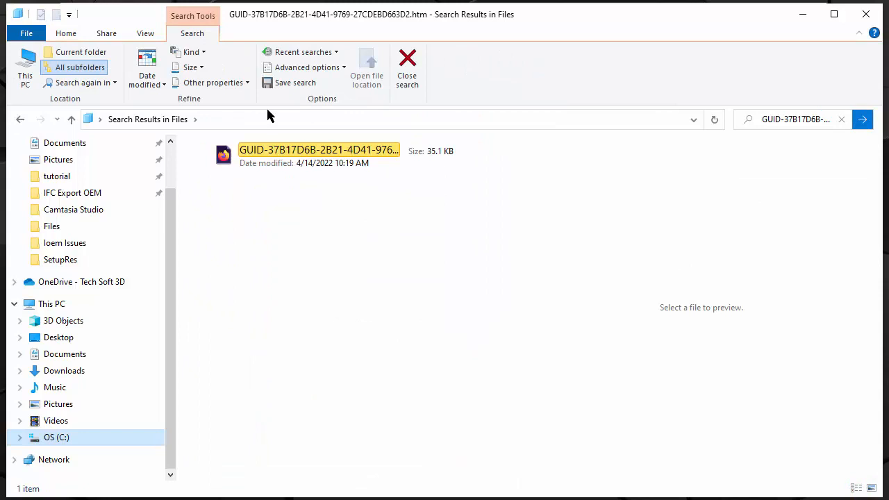
# - View the found 3DCORBIT help page in the browser, then return to File Explorer and close the search
pyautogui.click(341, 153)
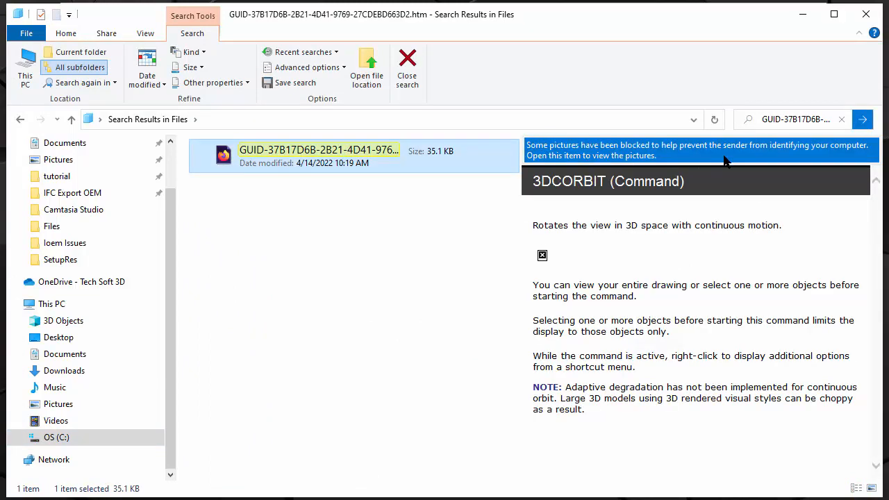
pyautogui.doubleClick(341, 153)
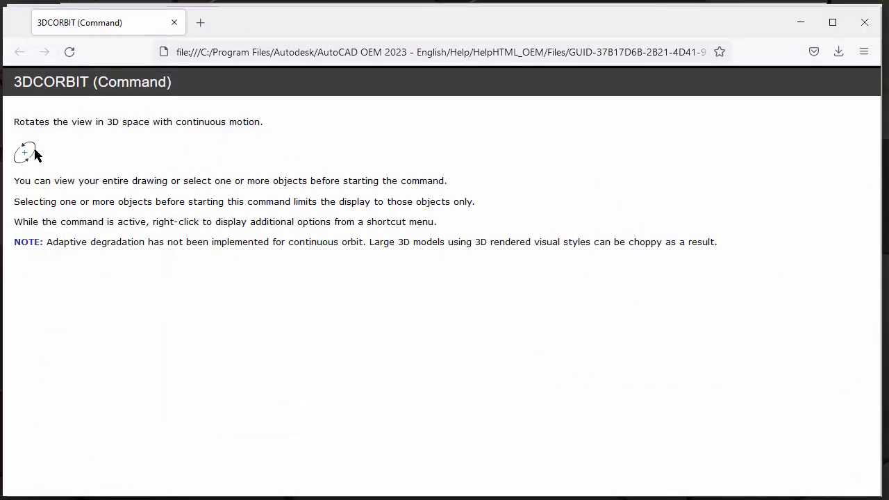
pyautogui.click(803, 22)
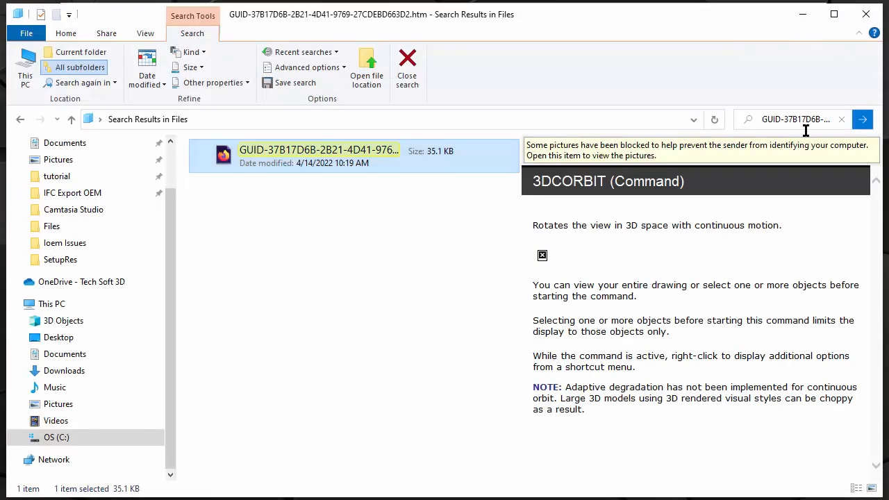
pyautogui.click(407, 67)
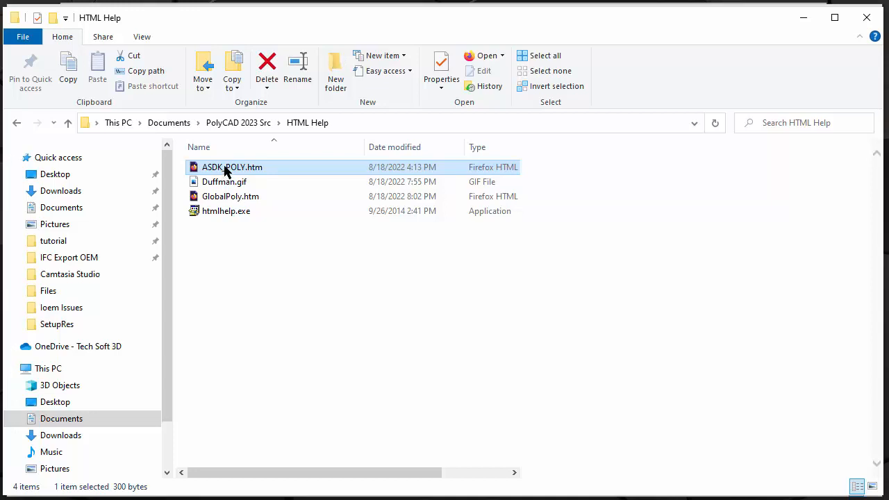
# - Open ASDK_POLY.htm from the PolyCAD HTML Help folder in Notepad and examine its redirect target GlobalPoly.htm, then close it
pyautogui.rightClick(254, 165)
pyautogui.moveTo(321, 277)
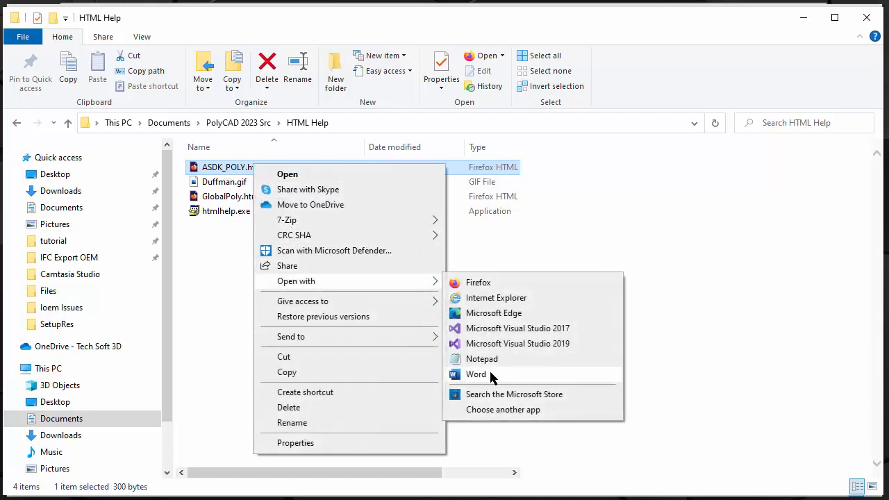
pyautogui.click(496, 360)
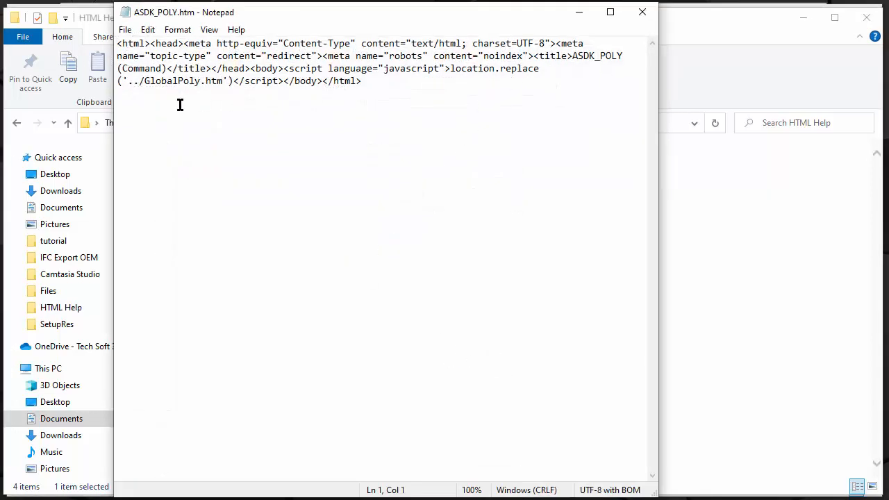
pyautogui.moveTo(144, 81); pyautogui.dragTo(219, 85)
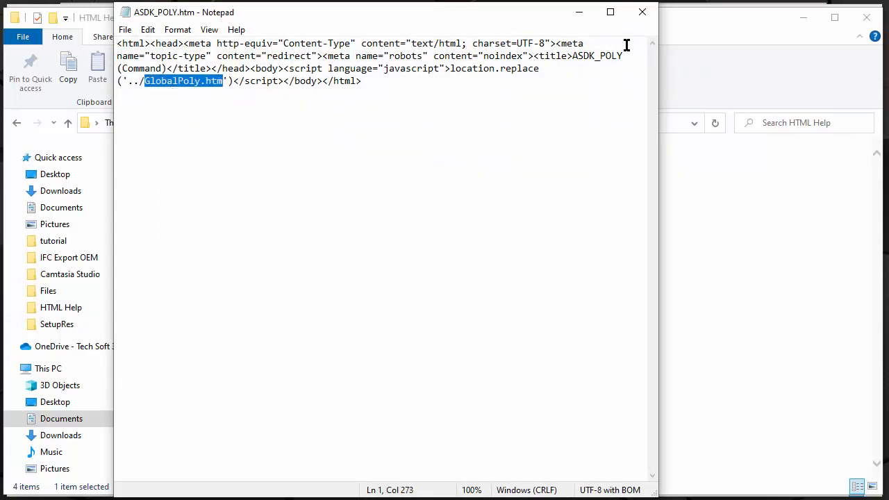
pyautogui.click(642, 12)
# - Copy ASDK_POLY.htm, Duffman.gif and GlobalPoly.htm from the PolyCAD 2023 Src\HTML Help folder
pyautogui.click(236, 198)
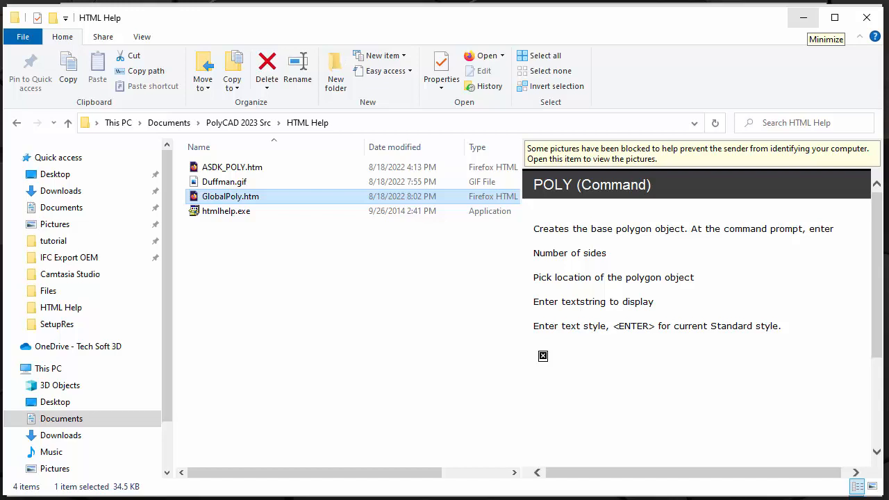
pyautogui.keyDown('shift'); pyautogui.click(284, 173); pyautogui.keyUp('shift')
pyautogui.rightClick(290, 173)
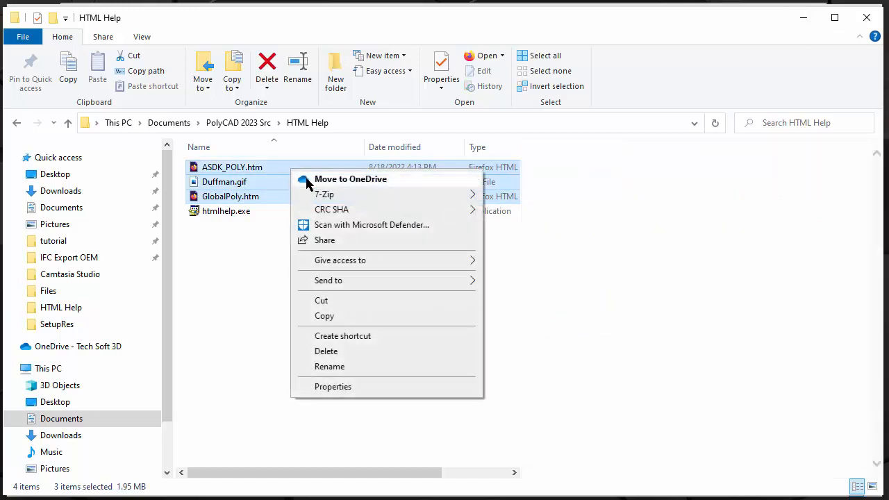
pyautogui.click(338, 315)
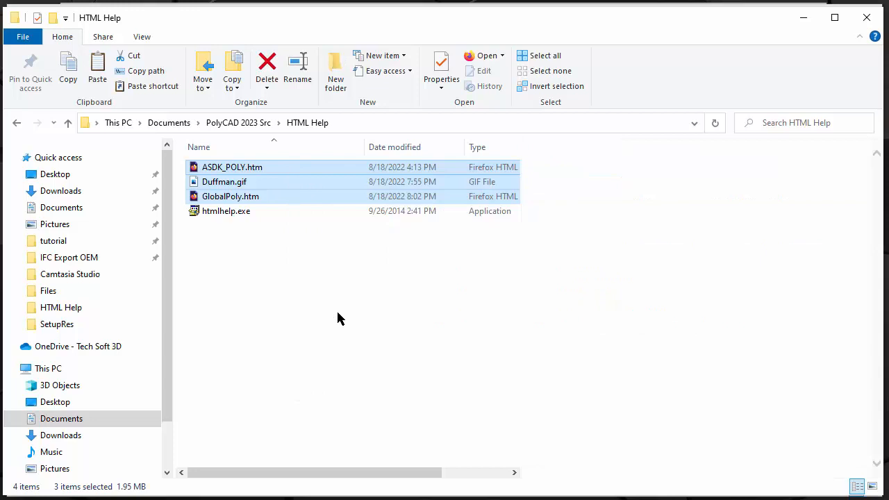
pyautogui.click(804, 19)
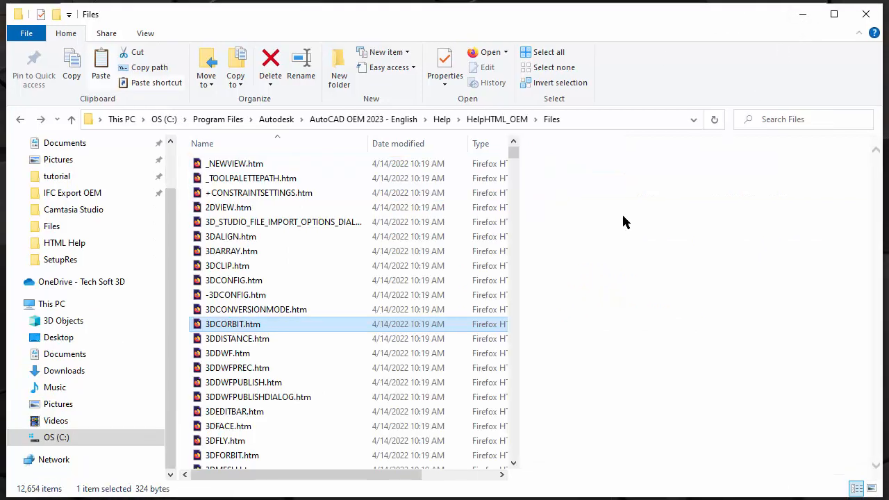
# - Paste the three copied help files into the HelpHTML_OEM\Files folder, granting administrator permission for the copy
pyautogui.rightClick(345, 372)
pyautogui.click(407, 467)
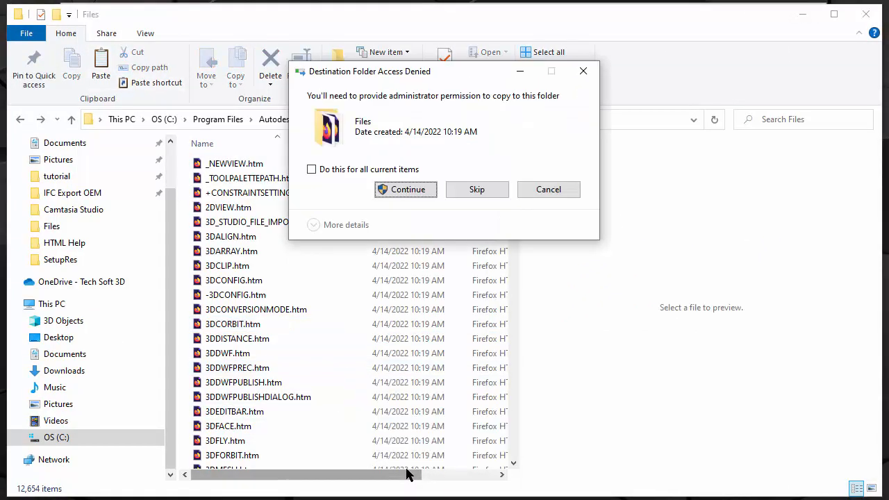
pyautogui.click(403, 190)
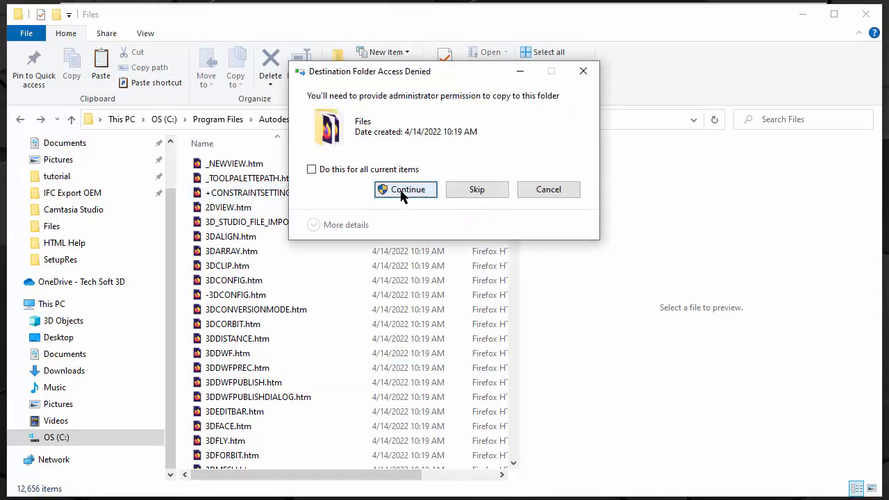
pyautogui.click(401, 193)
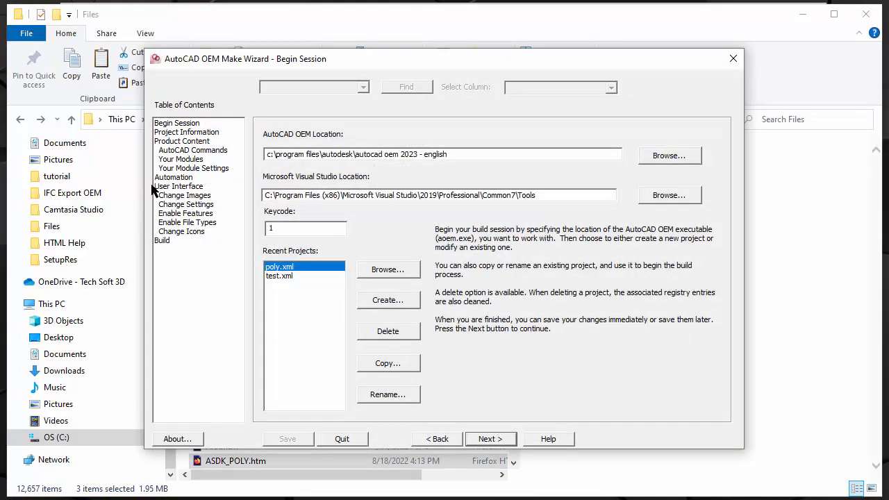
# - In the AutoCAD OEM Make Wizard, examine the commands defined for asdkpolyui.arx in Your Module Settings, then return to File Explorer
pyautogui.click(173, 159)
pyautogui.click(193, 168)
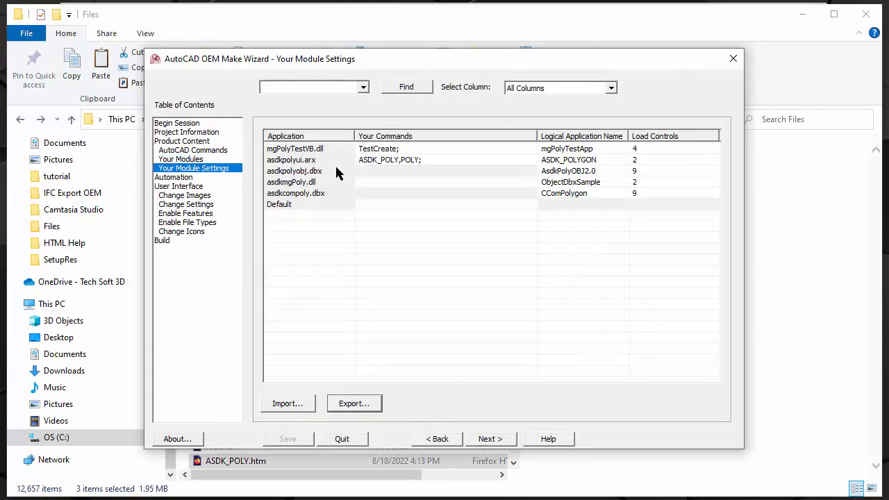
pyautogui.doubleClick(382, 160)
pyautogui.click(393, 158)
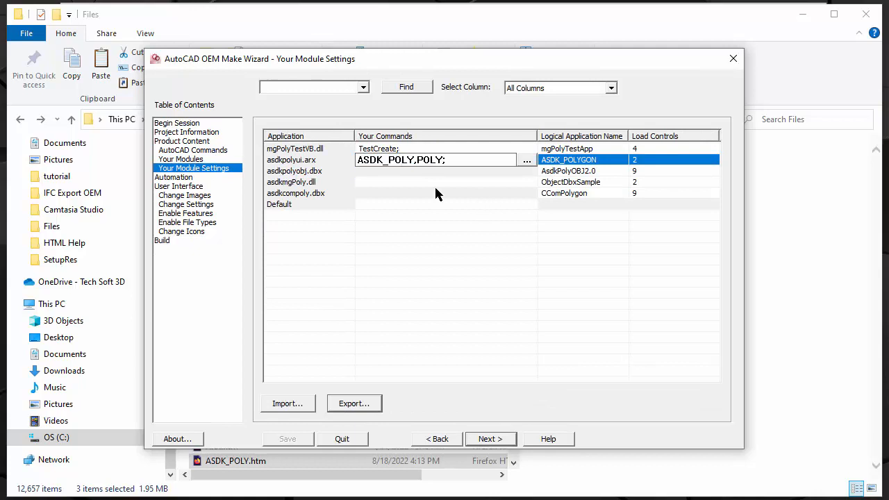
pyautogui.moveTo(355, 159); pyautogui.dragTo(417, 160)
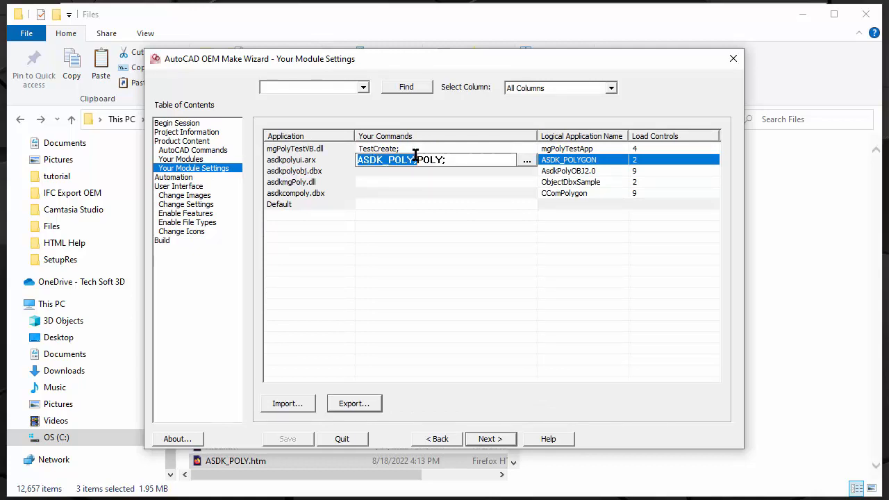
pyautogui.click(748, 30)
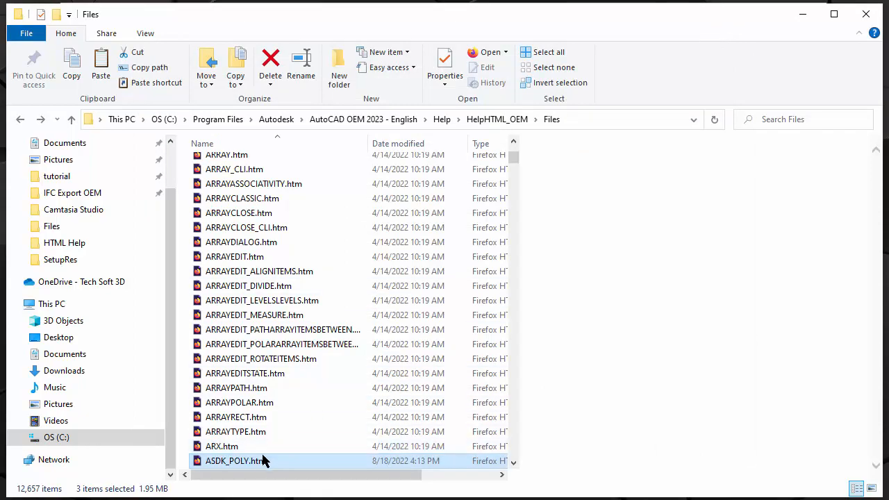
# - In the AutoCAD OEM Developer's Guide, copy the HTML help project code block from [OPTIONS] through [FILES] in step 1a
pyautogui.click(802, 15)
pyautogui.click(679, 19)
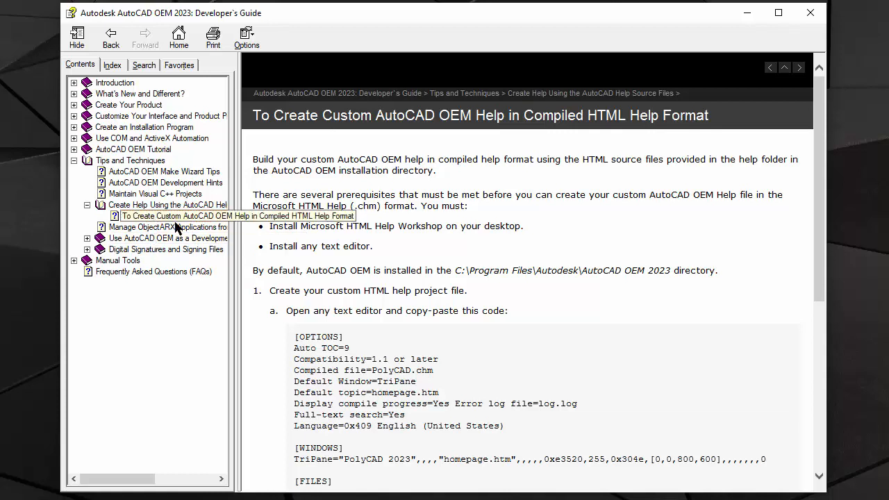
pyautogui.scroll(-3, 677, 263)
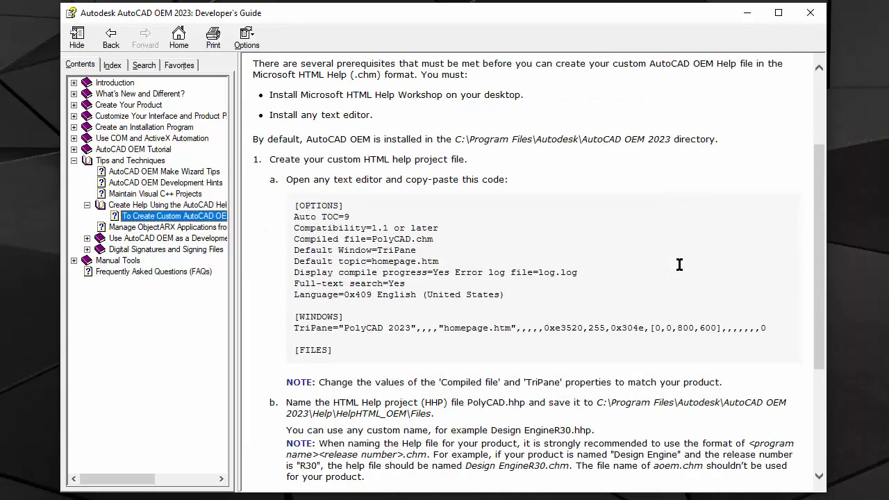
pyautogui.moveTo(297, 200); pyautogui.dragTo(457, 349)
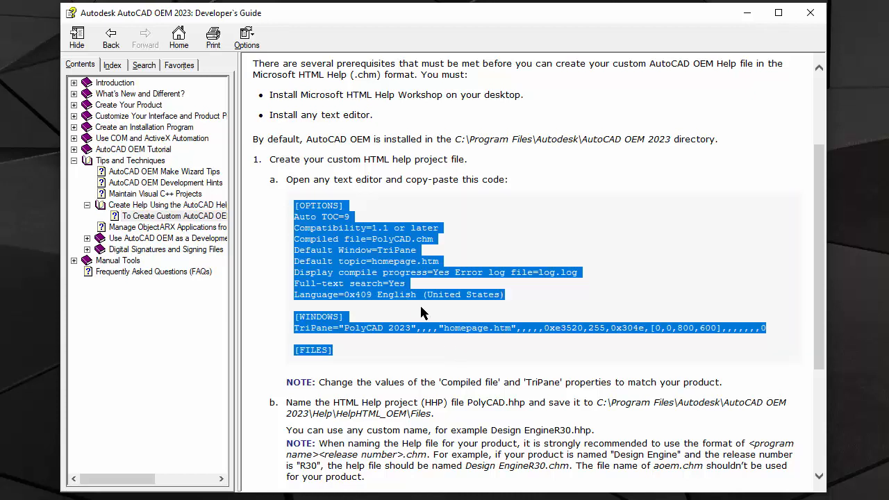
pyautogui.rightClick(390, 264)
pyautogui.click(424, 287)
# - Switch to Notepad++ and paste the copied help project code into a new document
pyautogui.hotkey('alt', 'Tab')
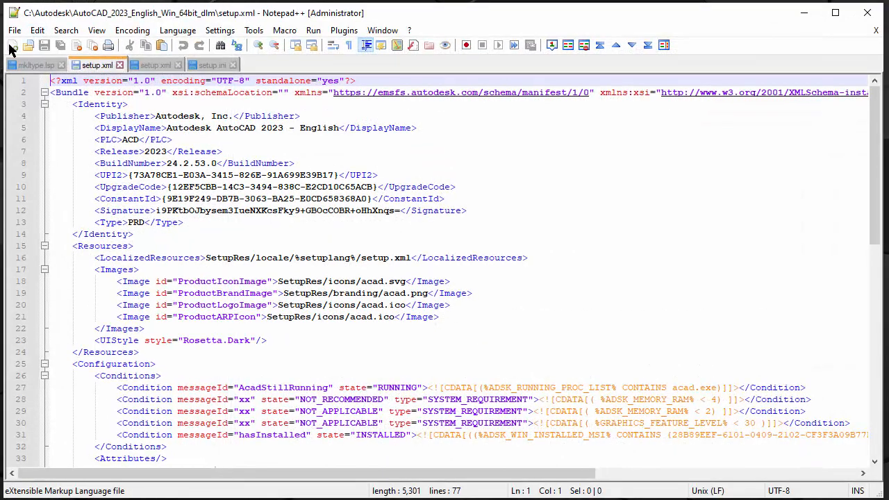
pyautogui.click(11, 45)
pyautogui.rightClick(166, 159)
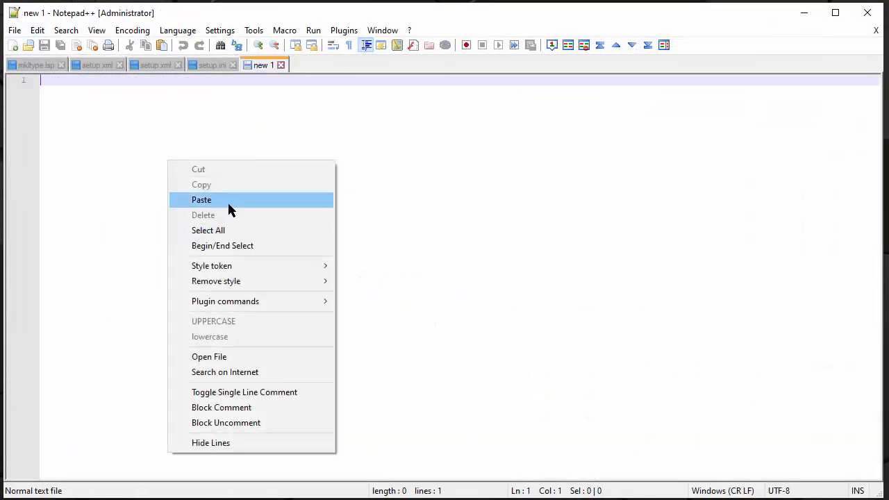
pyautogui.click(230, 201)
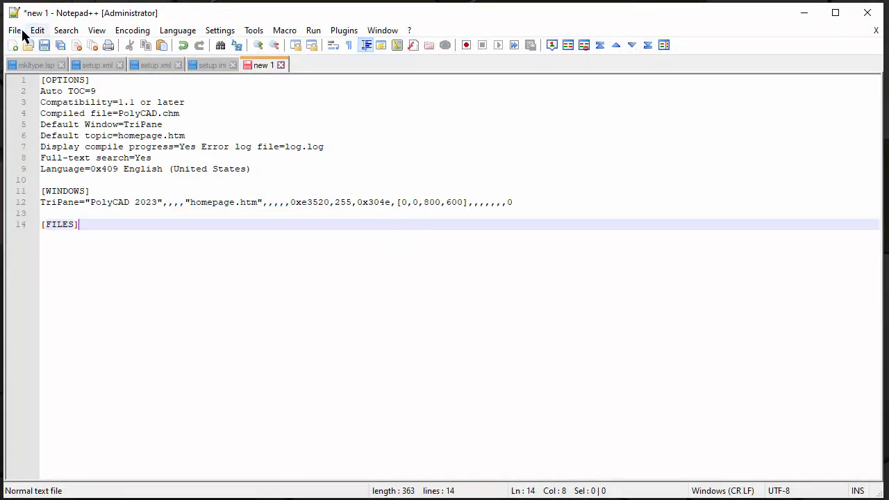
# - Save the new document as poly.hhp, with file type All types (*.*), in the HelpHTML_OEM\Files folder
pyautogui.click(16, 31)
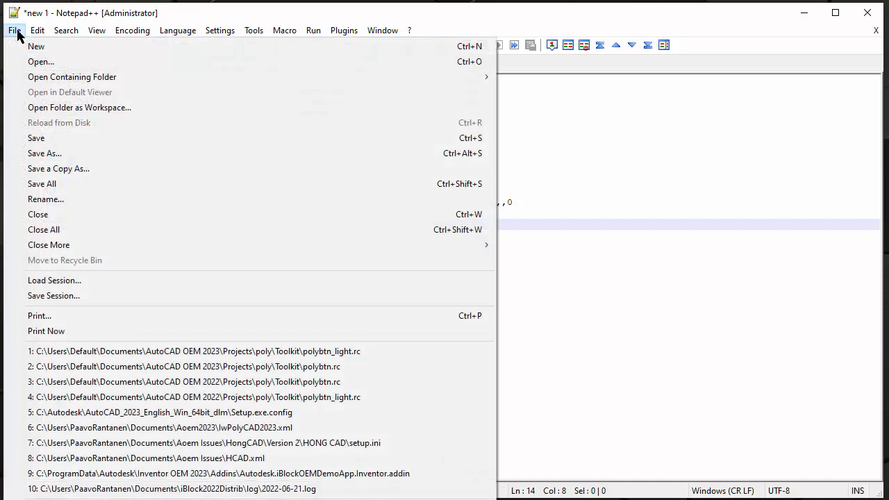
pyautogui.click(46, 154)
pyautogui.doubleClick(182, 138)
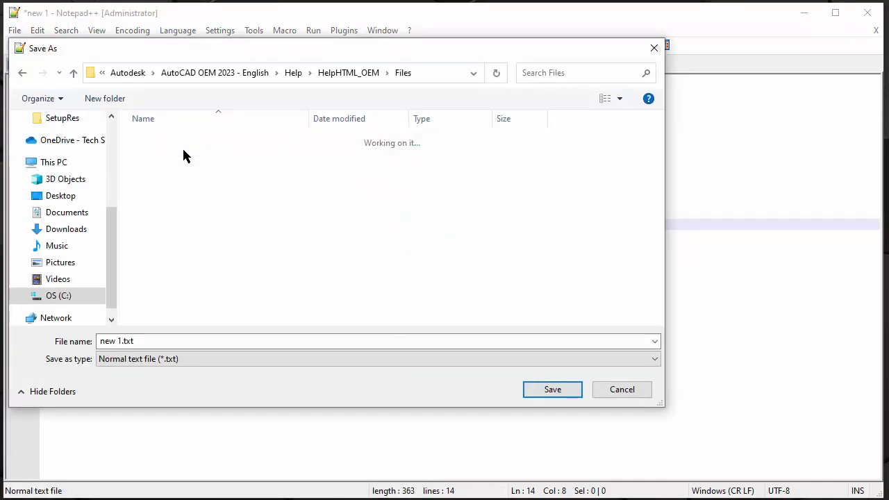
pyautogui.click(448, 366)
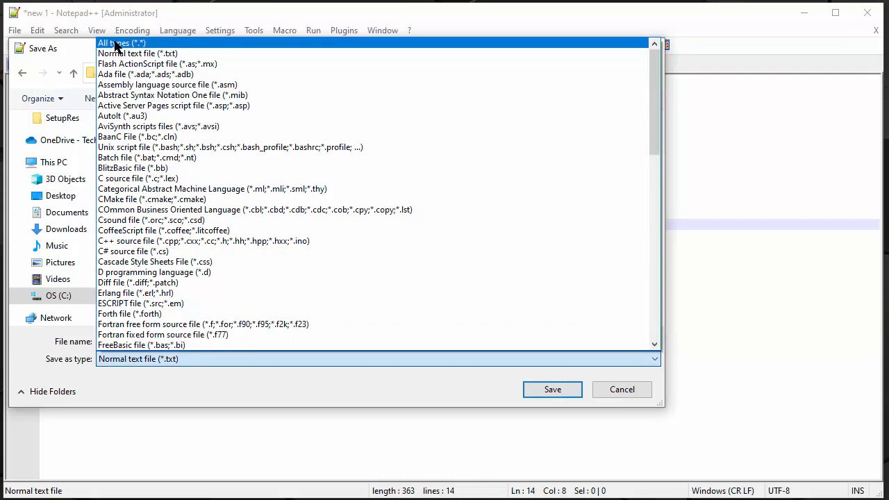
pyautogui.click(116, 43)
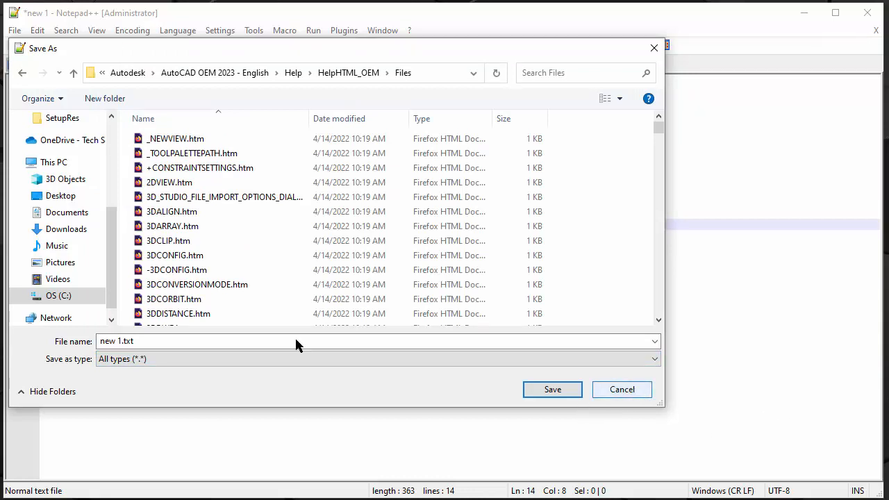
pyautogui.click(187, 344)
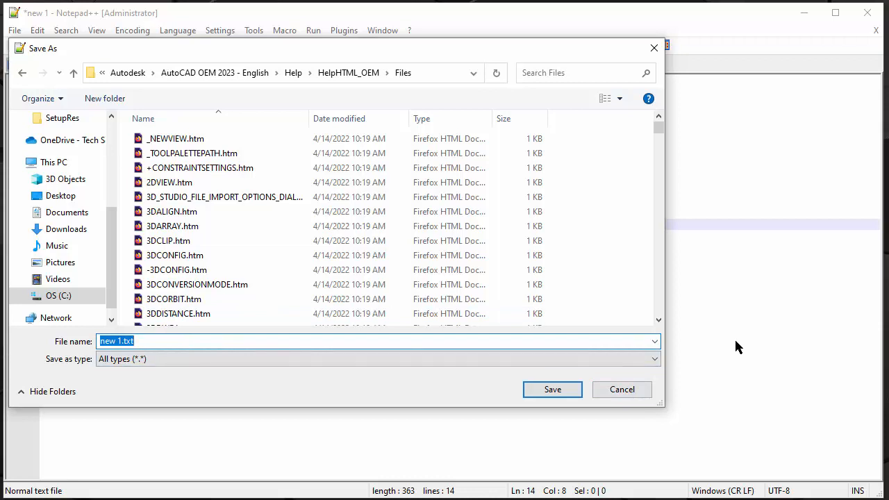
pyautogui.write('poly')
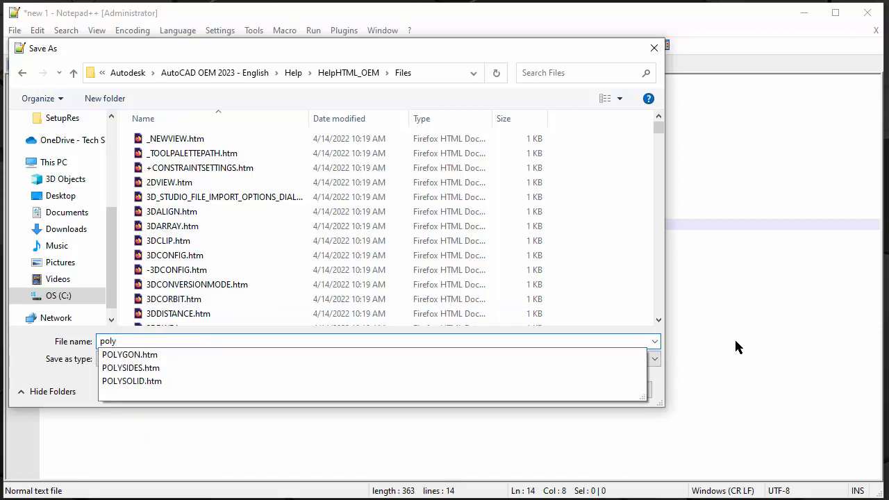
pyautogui.write('.hhp')
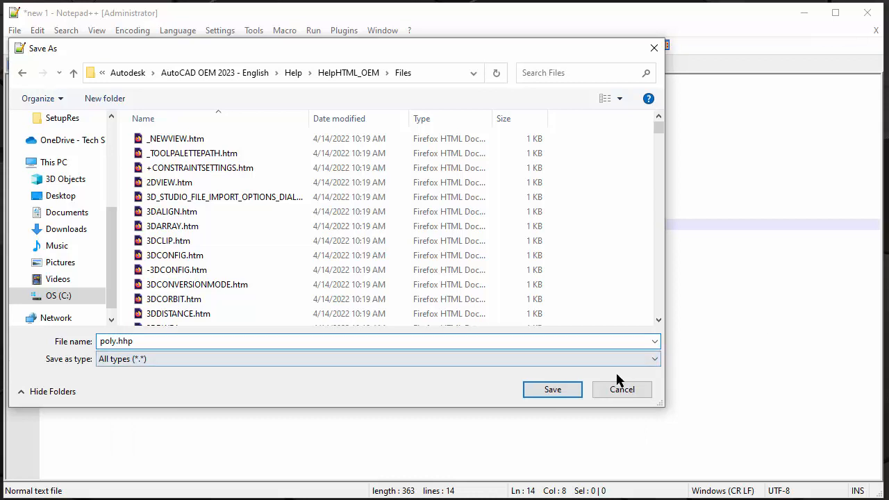
pyautogui.click(569, 390)
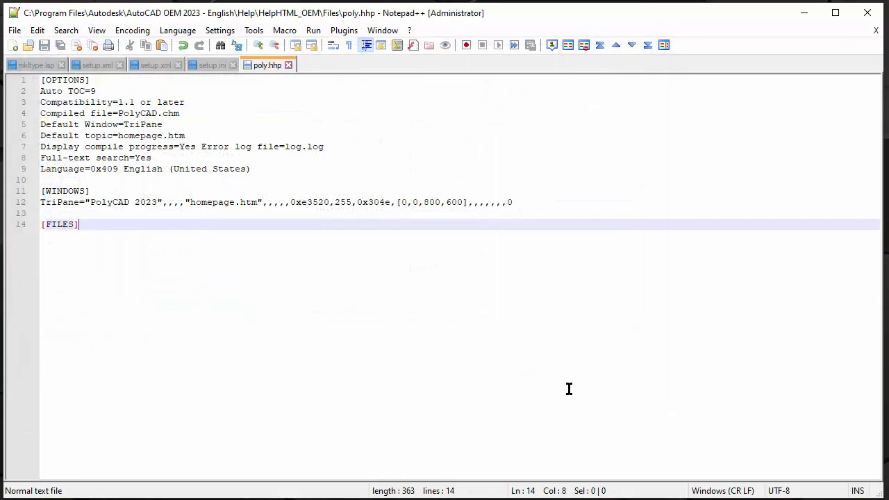
# - Add an empty line below [FILES] in poly.hhp, save the file, and return to the Developer's Guide
pyautogui.press('Return')
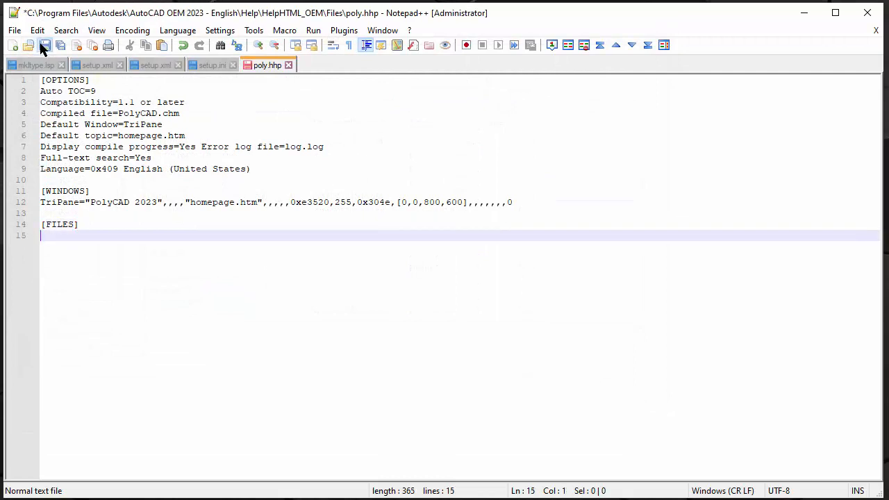
pyautogui.click(39, 41)
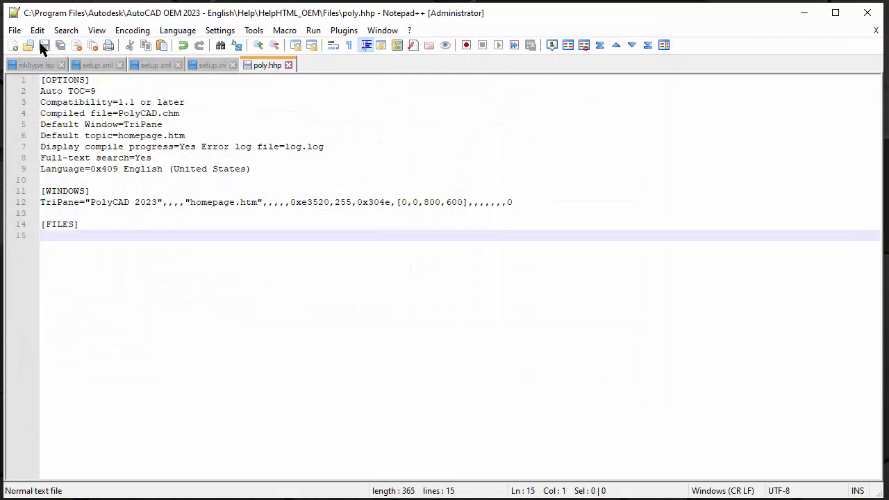
pyautogui.click(804, 14)
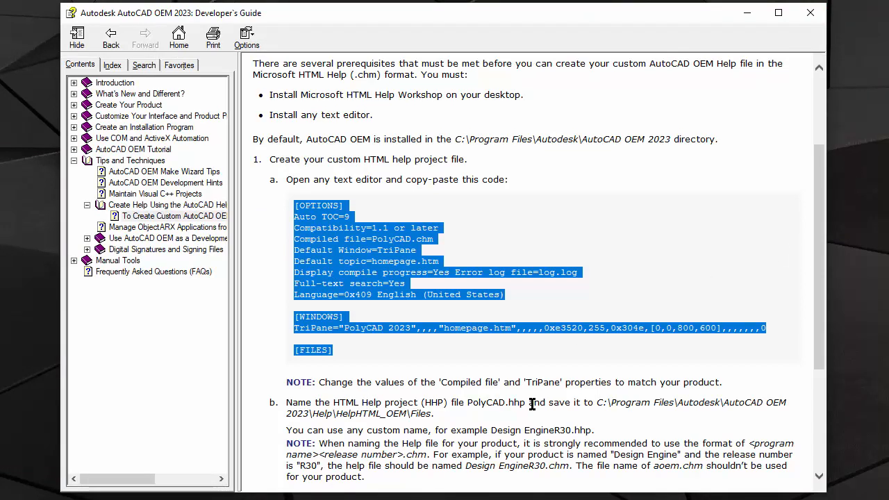
# - Copy the dir command from step 2b of the guide that adds the help files to the project
pyautogui.scroll(-5, 543, 393)
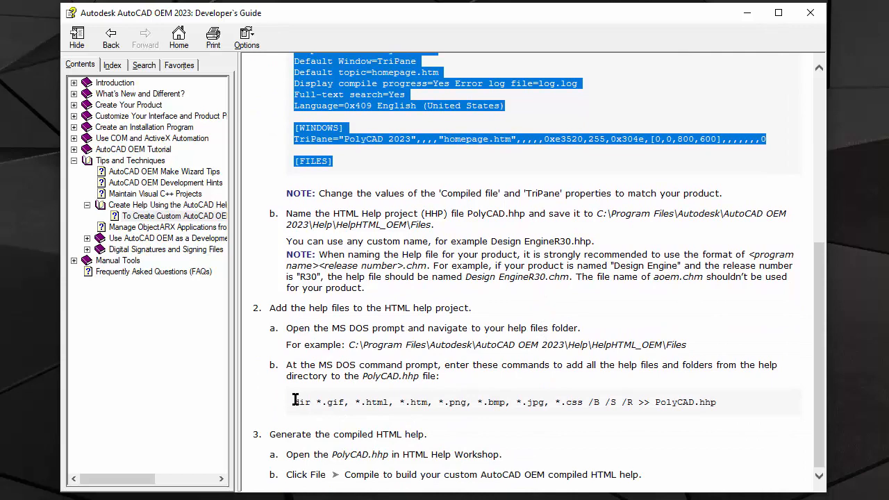
pyautogui.moveTo(294, 400); pyautogui.dragTo(716, 407)
pyautogui.rightClick(716, 407)
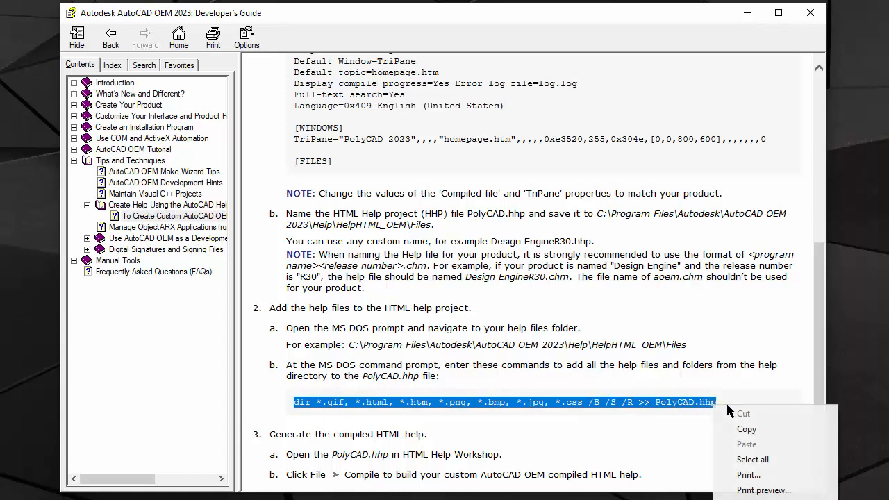
pyautogui.click(769, 429)
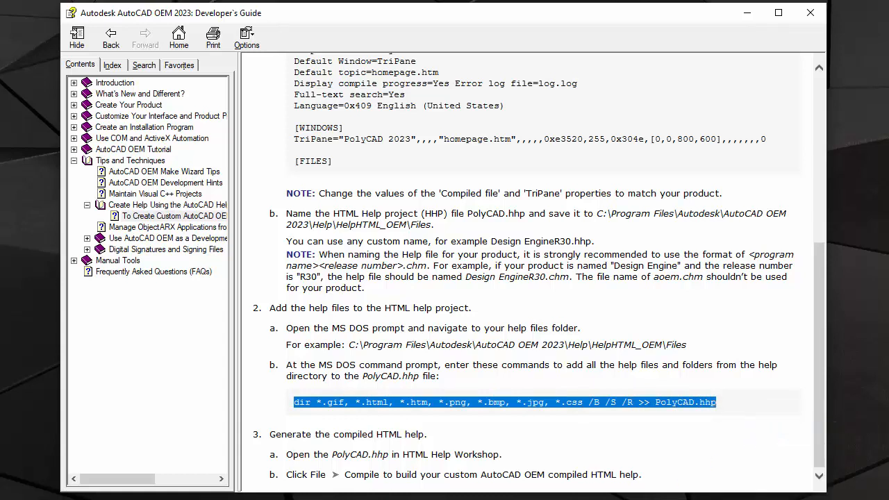
# - In an administrator Command Prompt, change from C:\WINDOWS\system32 to the C:\Program Files\Autodesk directory
pyautogui.write('cd ')
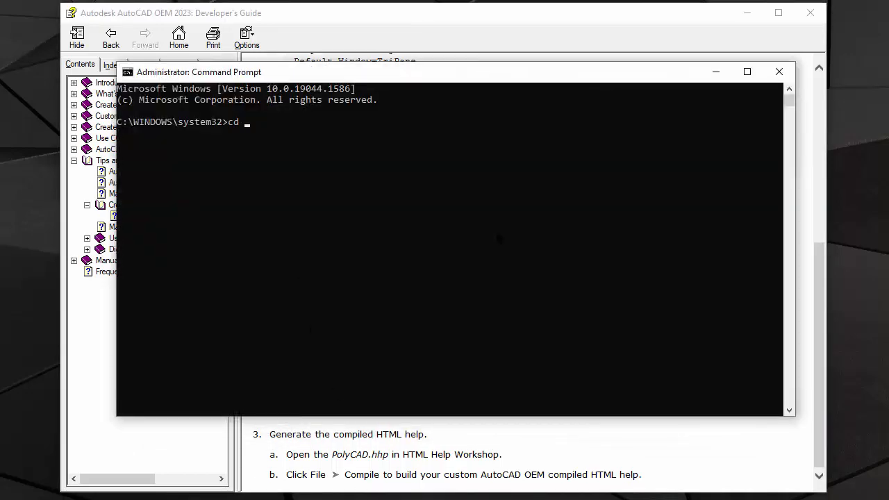
pyautogui.write('..')
pyautogui.press('Return')
pyautogui.write('cd ..')
pyautogui.press('Return')
pyautogui.write('cd pro')
pyautogui.press('Tab')
pyautogui.press('Return')
pyautogui.write('cd A')
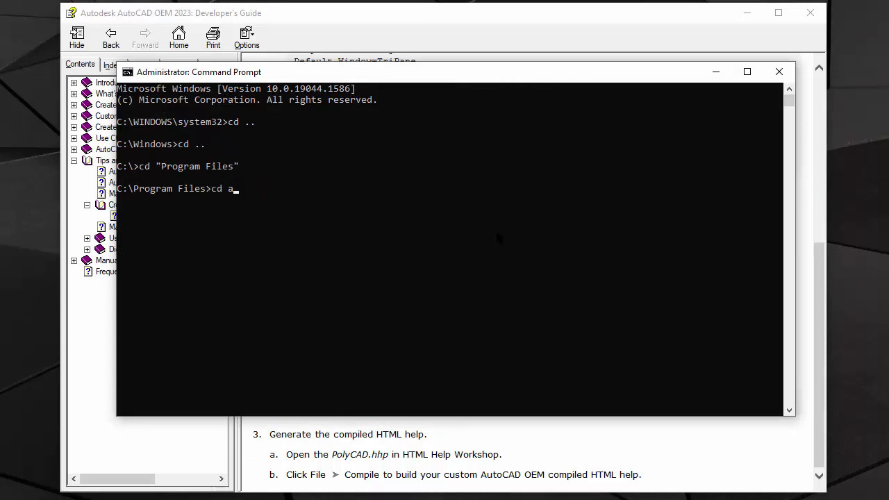
pyautogui.press('Tab')
pyautogui.press('Return')
# - Change into the AutoCAD OEM 2023 - English\Help\HelpHTML_OEM\Files directory one folder level at a time
pyautogui.write('cd auto')
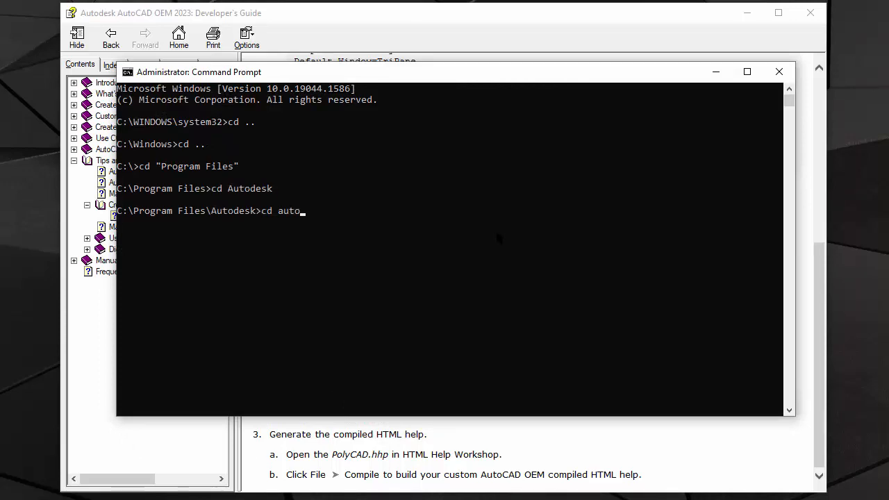
pyautogui.press('Tab')
pyautogui.press('Tab')
pyautogui.press('Tab')
pyautogui.press('Tab')
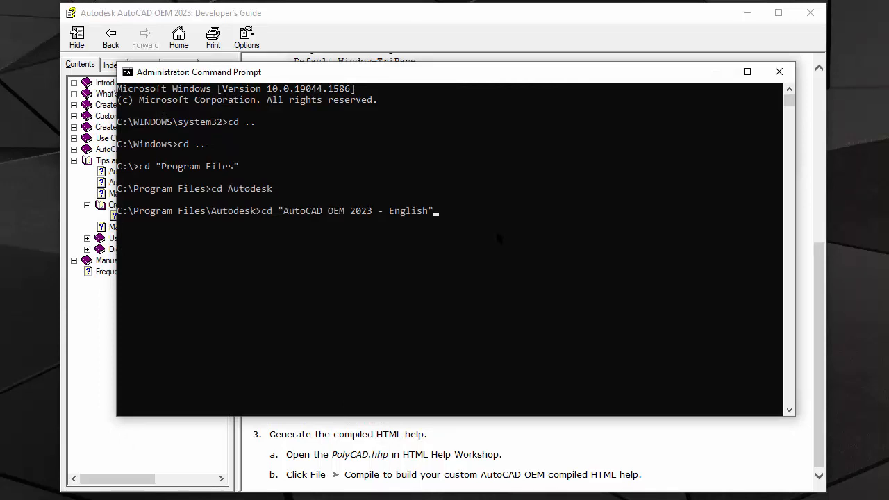
pyautogui.press('Return')
pyautogui.write('cd h')
pyautogui.press('Tab')
pyautogui.press('Return')
pyautogui.write('cd ')
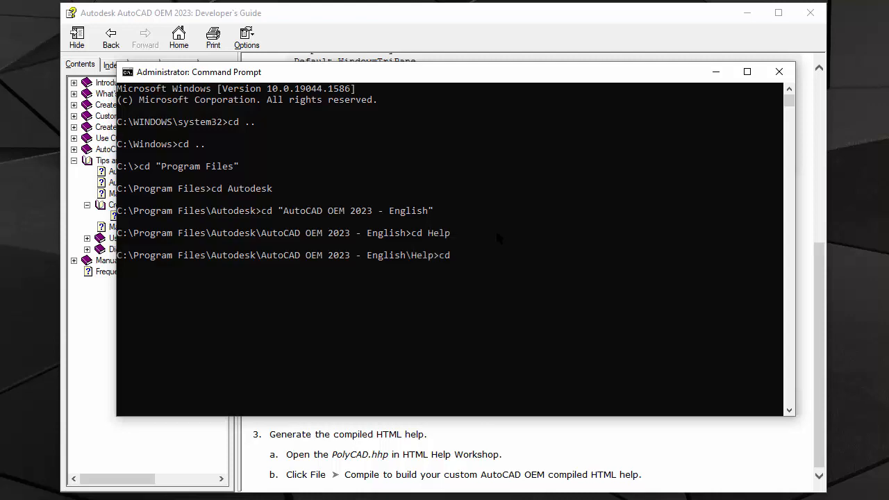
pyautogui.write('h')
pyautogui.press('Tab')
pyautogui.press('Return')
pyautogui.write('cd Files')
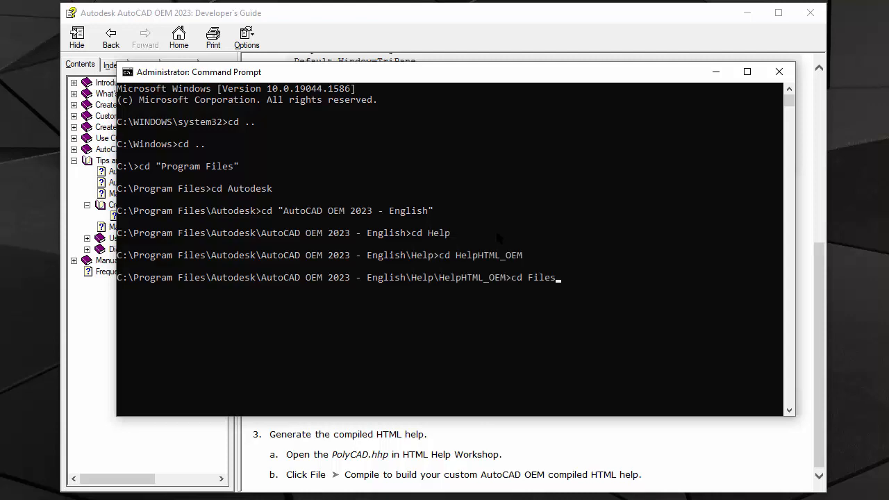
pyautogui.press('Return')
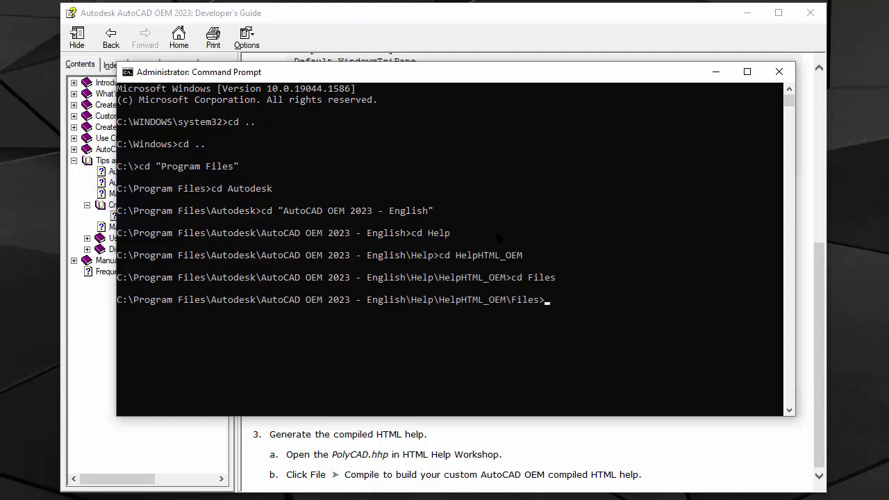
# - Paste the copied dir command at the prompt and change its output file name to Poly.hhp
pyautogui.hotkey('ctrl', 'v')
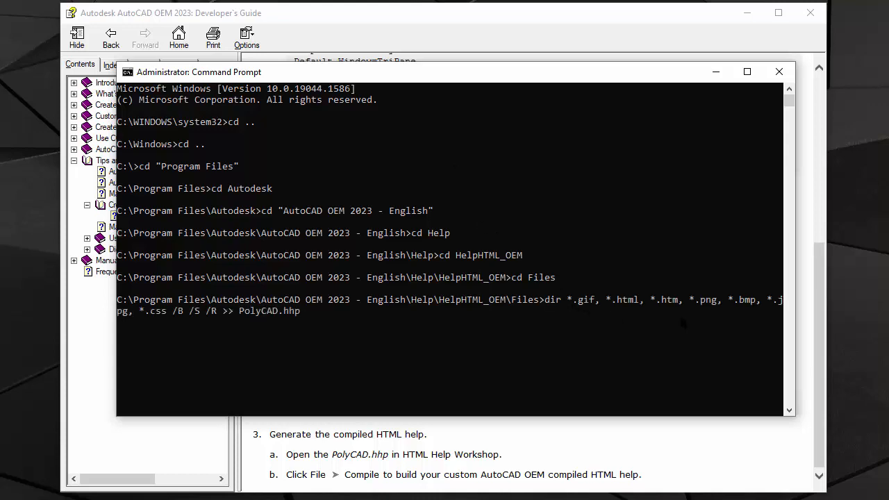
pyautogui.press('BackSpace')
pyautogui.press('BackSpace')
pyautogui.press('BackSpace')
# - Remove the *.html pattern from the dir command and run it to append the help file list to Poly.hhp
pyautogui.press('Left')
pyautogui.press('Left')
pyautogui.press('Left')
pyautogui.press('Left')
pyautogui.press('Left')
pyautogui.press('Left')
pyautogui.press('Left')
pyautogui.press('Left')
pyautogui.press('Left')
pyautogui.press('Left')
pyautogui.press('Left')
pyautogui.press('Left')
pyautogui.press('Left')
pyautogui.press('Left')
pyautogui.press('Left')
pyautogui.press('BackSpace')
pyautogui.press('BackSpace')
pyautogui.press('BackSpace')
pyautogui.press('BackSpace')
pyautogui.press('BackSpace')
pyautogui.press('BackSpace')
pyautogui.press('BackSpace')
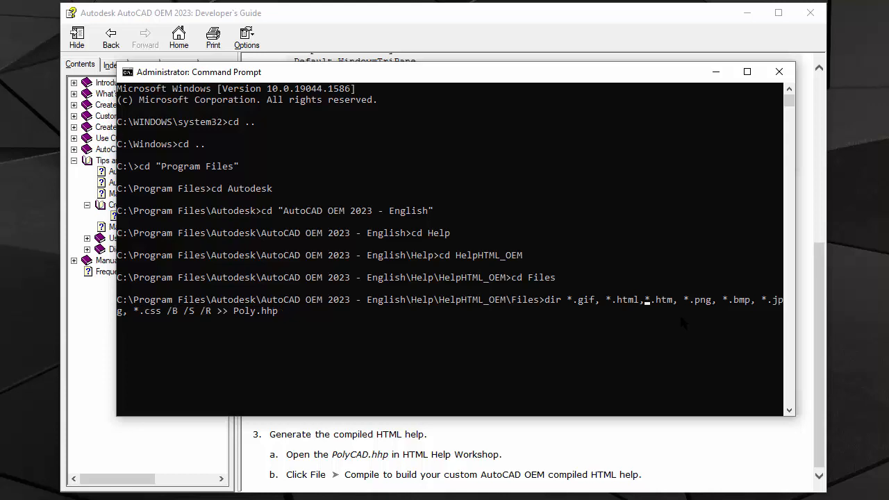
pyautogui.press('BackSpace')
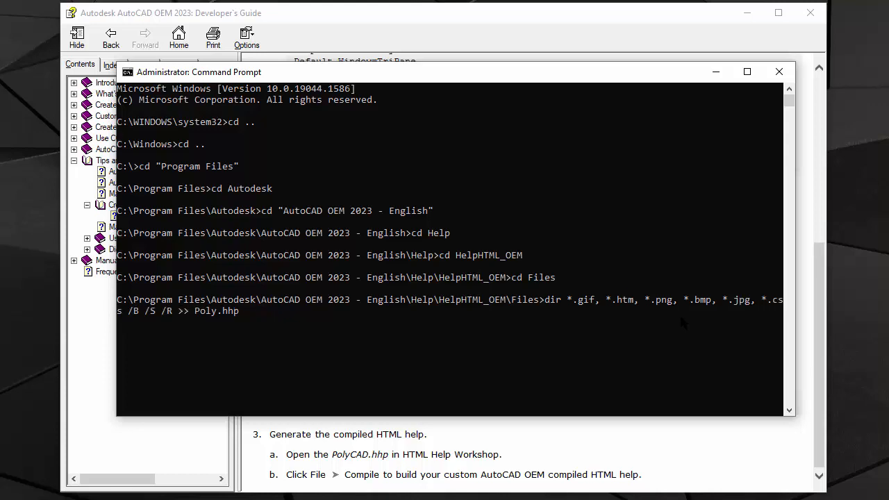
pyautogui.press('Right')
pyautogui.press('Right')
pyautogui.press('Right')
pyautogui.press('Right')
pyautogui.press('Right')
pyautogui.press('Right')
pyautogui.press('Right')
pyautogui.press('Right')
pyautogui.press('Right')
pyautogui.press('Right')
pyautogui.press('Right')
pyautogui.press('Right')
pyautogui.press('Right')
pyautogui.press('Right')
pyautogui.press('Right')
pyautogui.press('Right')
pyautogui.press('Right')
pyautogui.press('Right')
pyautogui.press('Right')
pyautogui.press('Right')
pyautogui.press('Right')
pyautogui.press('Right')
pyautogui.press('Right')
pyautogui.press('Right')
pyautogui.press('Right')
pyautogui.press('Right')
pyautogui.press('Right')
pyautogui.press('Right')
pyautogui.press('Right')
pyautogui.press('Right')
pyautogui.press('Right')
pyautogui.press('Return')
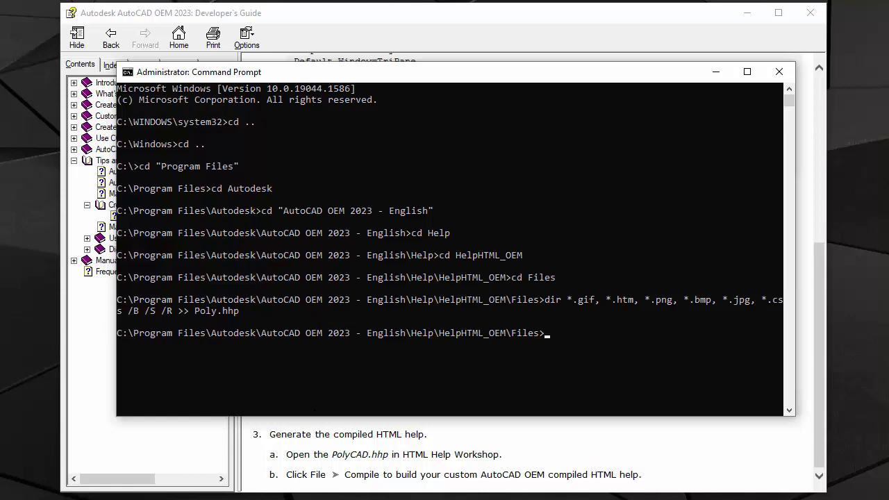
# - Switch to Notepad++, reload the modified poly.hhp, and search its file list for asdk
pyautogui.hotkey('alt', 'Tab')
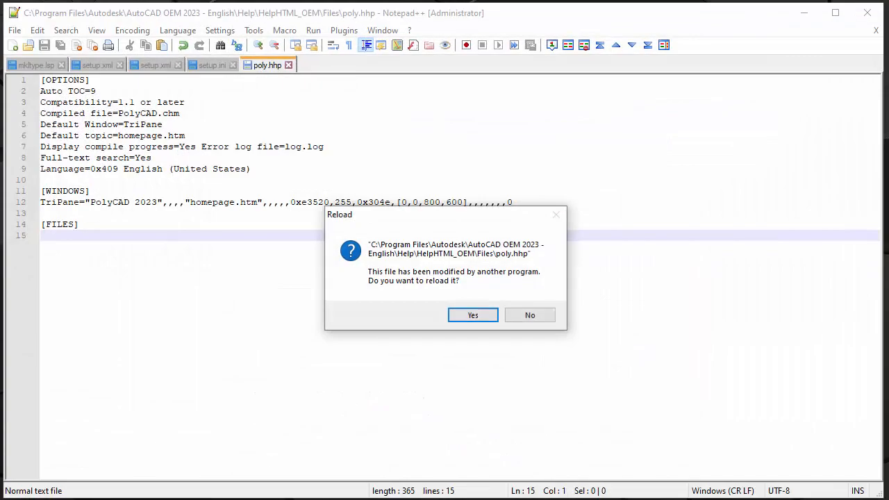
pyautogui.click(479, 316)
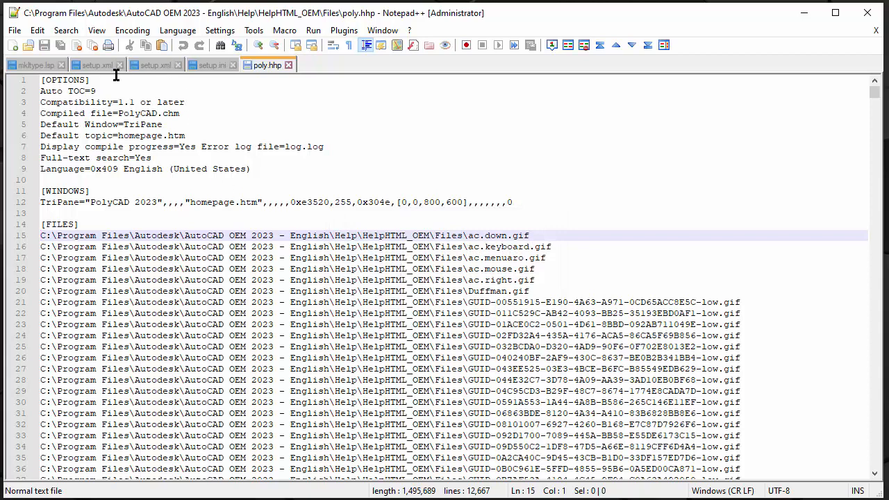
pyautogui.click(66, 30)
pyautogui.click(84, 46)
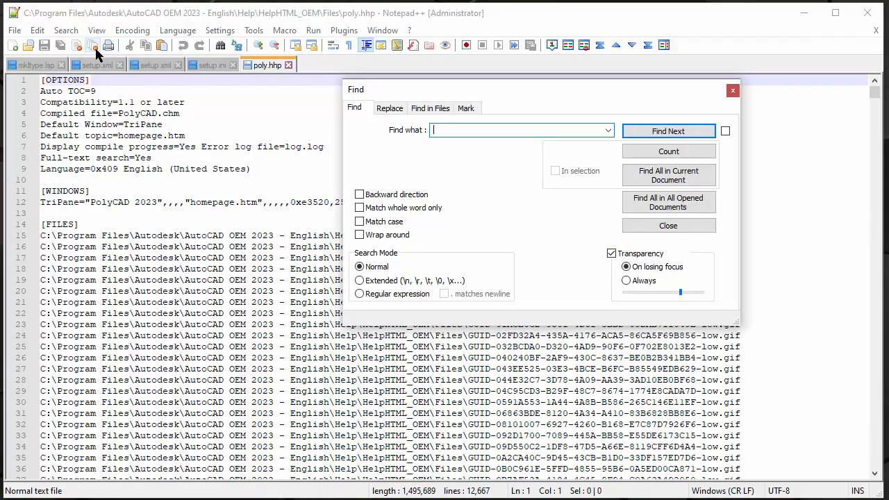
pyautogui.write('asdk')
pyautogui.click(668, 132)
pyautogui.moveTo(592, 90); pyautogui.dragTo(290, 146)
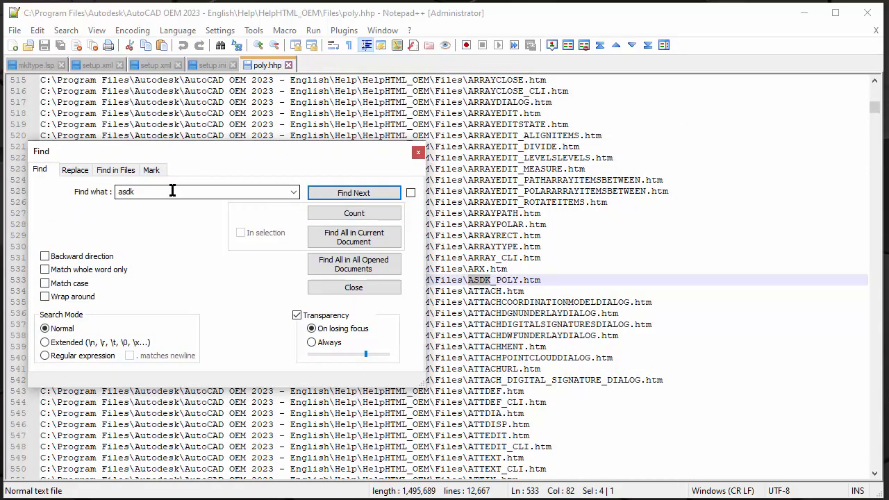
# - Search the file list in poly.hhp for globalpoly and close the search
pyautogui.moveTo(172, 191); pyautogui.dragTo(93, 190)
pyautogui.write('glob')
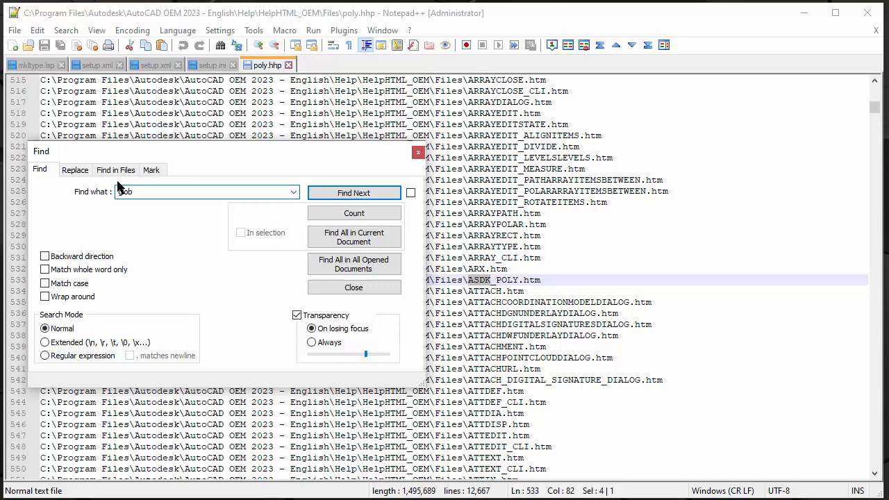
pyautogui.write('alpoly')
pyautogui.click(362, 197)
pyautogui.click(418, 151)
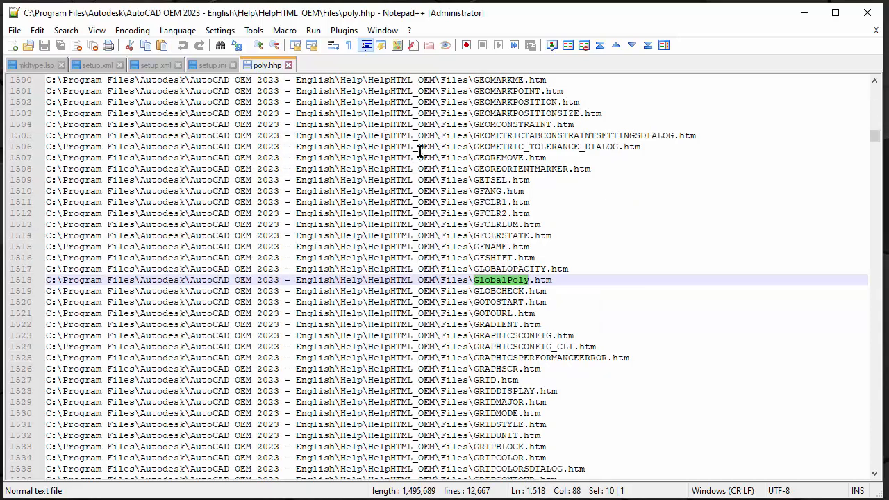
# - Switch to File Explorer and run htmlhelp.exe from the HTML Help folder, installing HTML Help Workshop in C:\Program Files (x86)\HTML Help Workshop
pyautogui.click(805, 15)
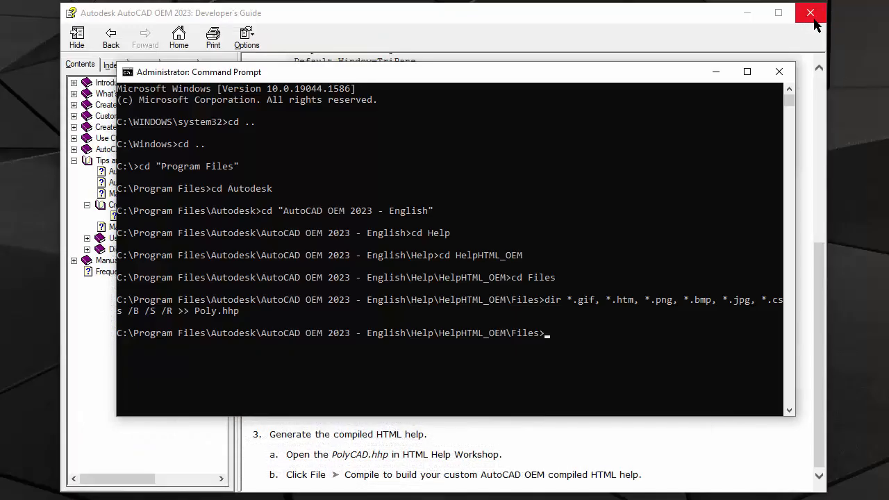
pyautogui.click(716, 71)
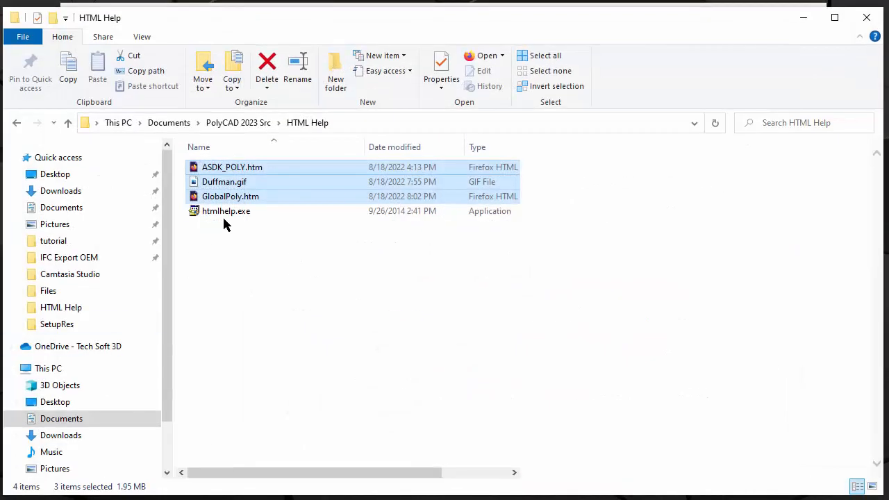
pyautogui.click(229, 212)
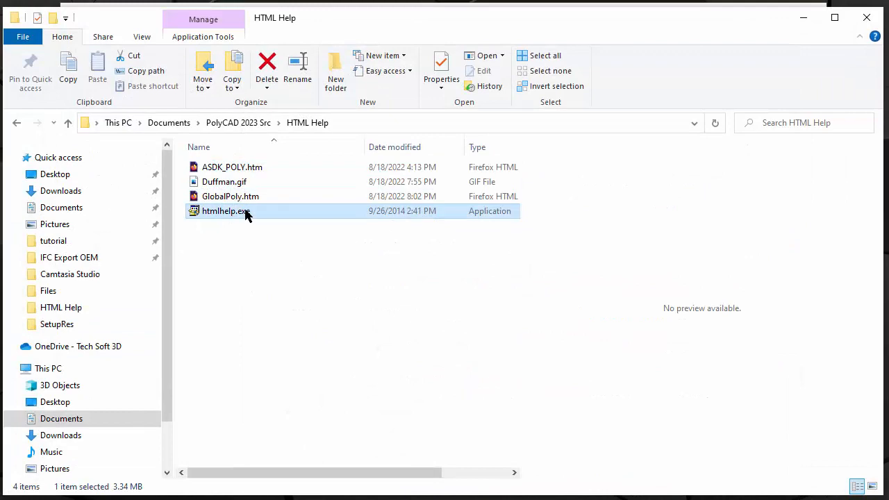
pyautogui.doubleClick(246, 215)
pyautogui.click(479, 375)
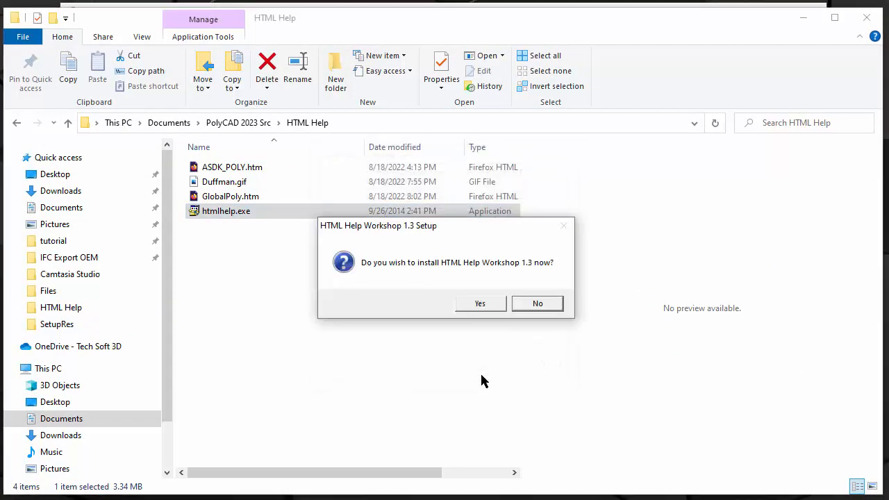
pyautogui.click(498, 301)
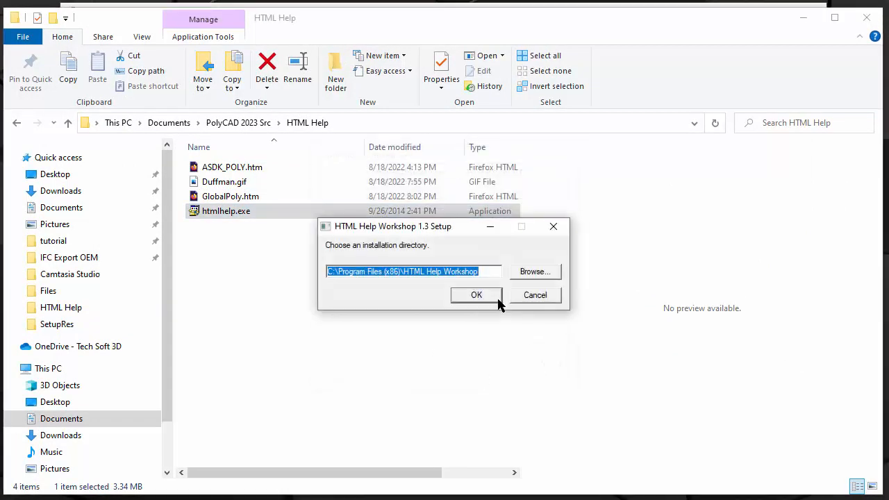
pyautogui.click(498, 297)
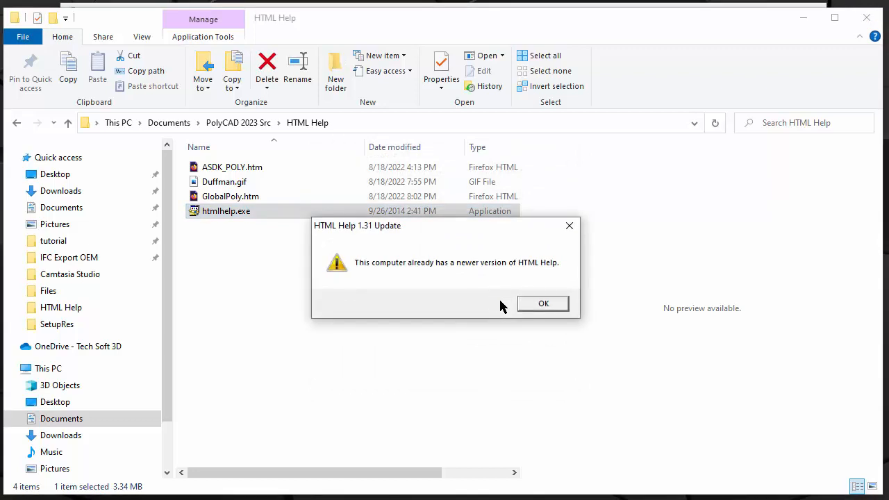
pyautogui.click(541, 307)
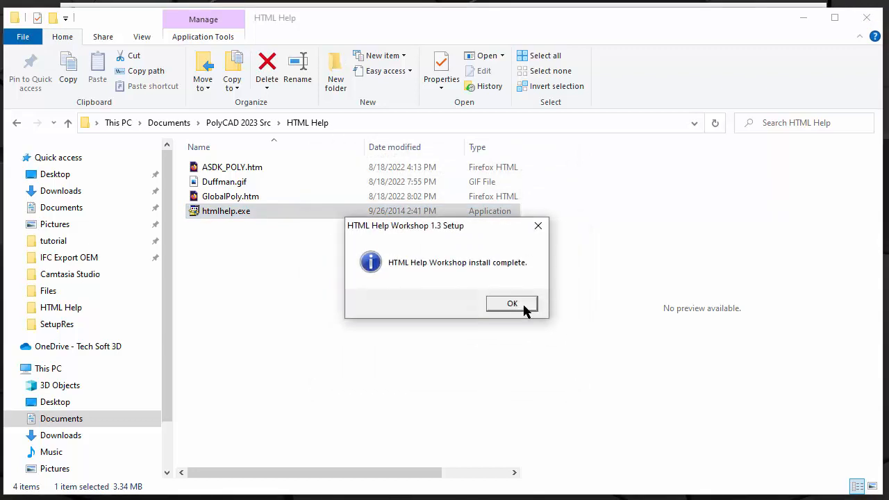
pyautogui.click(528, 304)
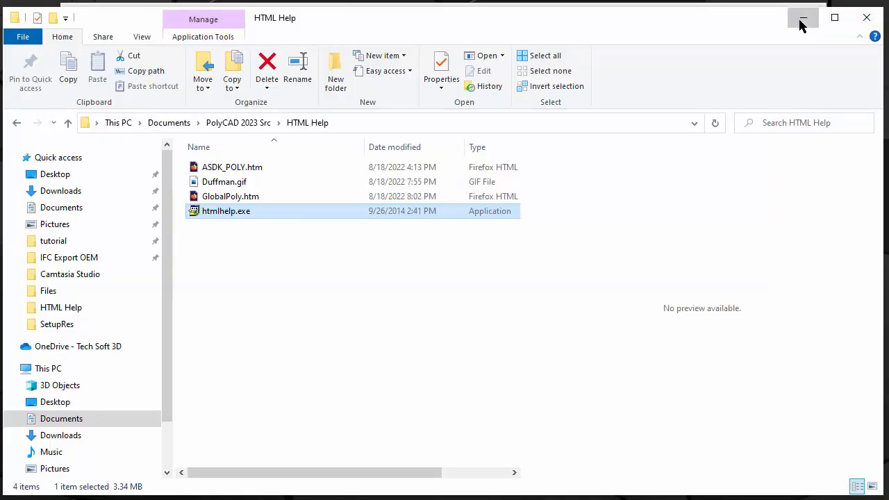
# - Return to poly.hhp in Notepad++, set its compiled file name to Poly.chm, and save the file
pyautogui.click(802, 24)
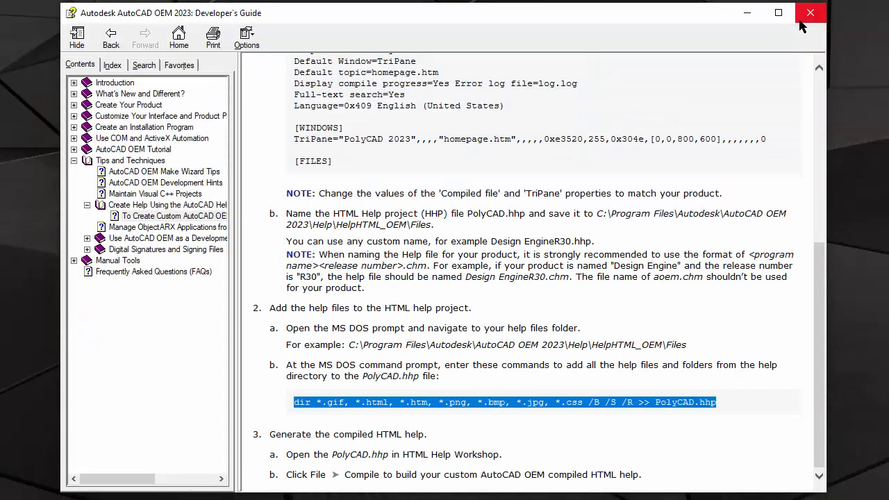
pyautogui.click(745, 14)
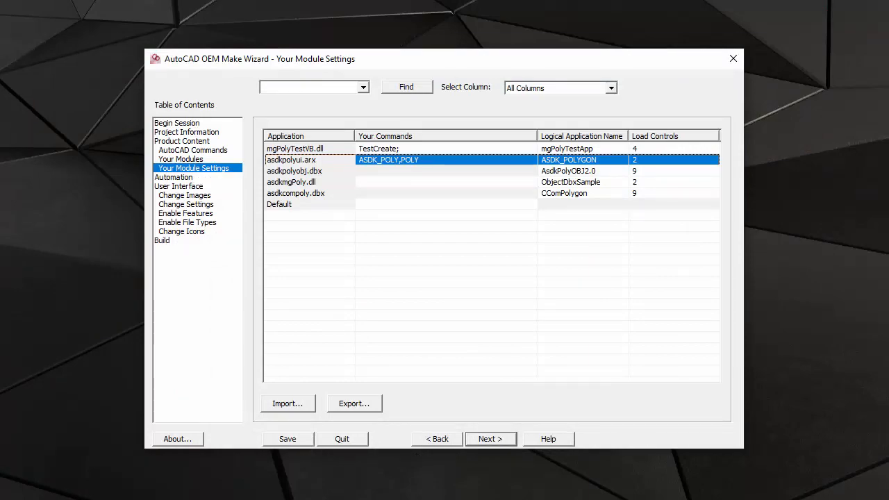
pyautogui.hotkey('alt', 'Tab')
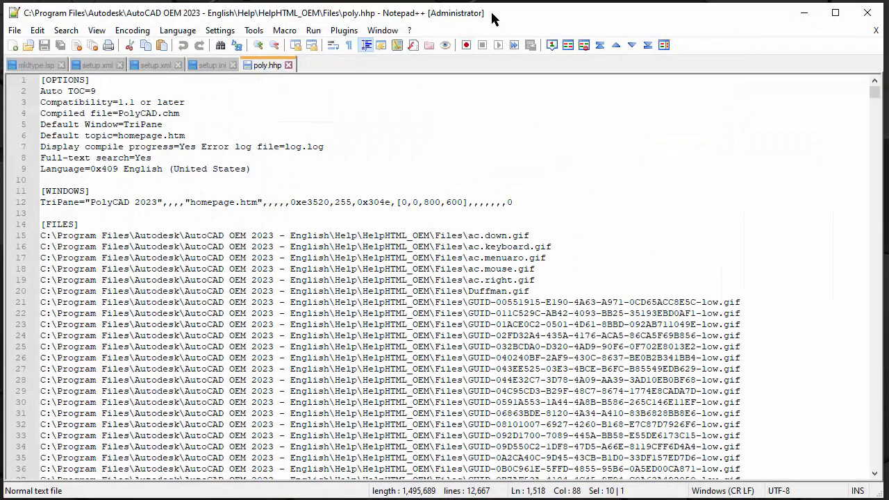
pyautogui.click(158, 113)
pyautogui.press('Right')
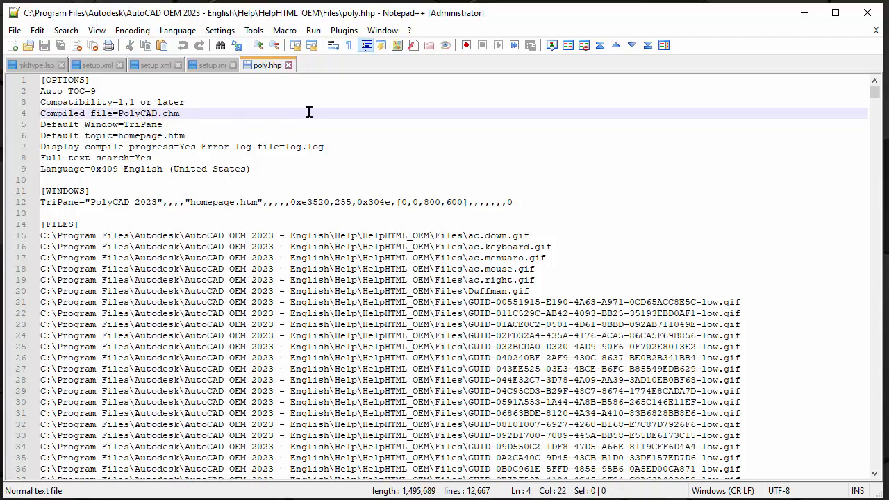
pyautogui.press('BackSpace')
pyautogui.press('BackSpace')
pyautogui.press('BackSpace')
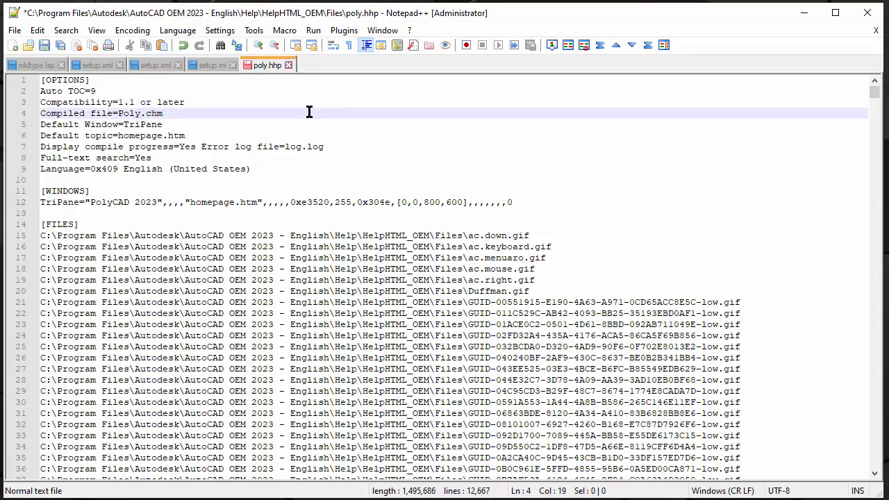
pyautogui.click(44, 45)
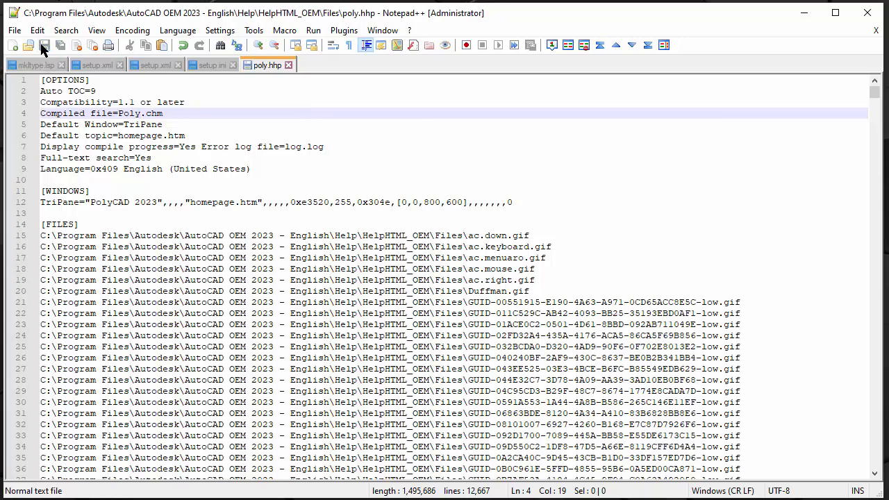
# - Switch to HTML Help Workshop and open the poly.hhp project from the HelpHTML_OEM\Files folder
pyautogui.click(804, 14)
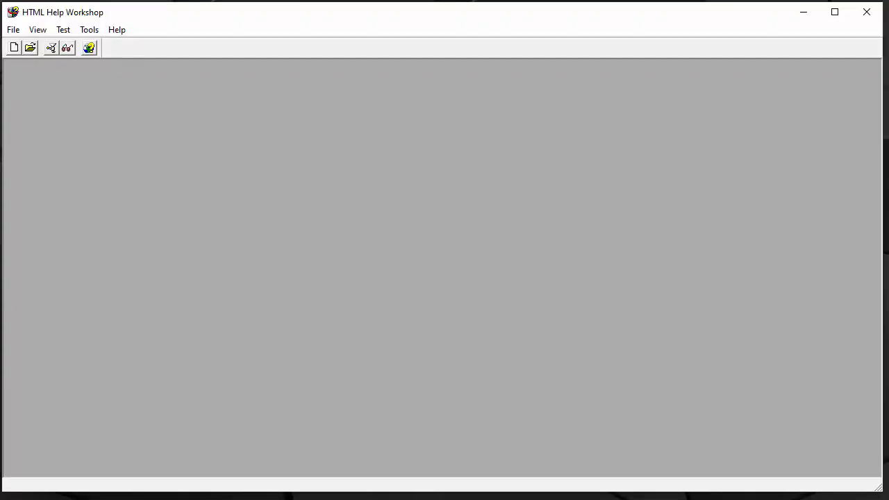
pyautogui.click(16, 32)
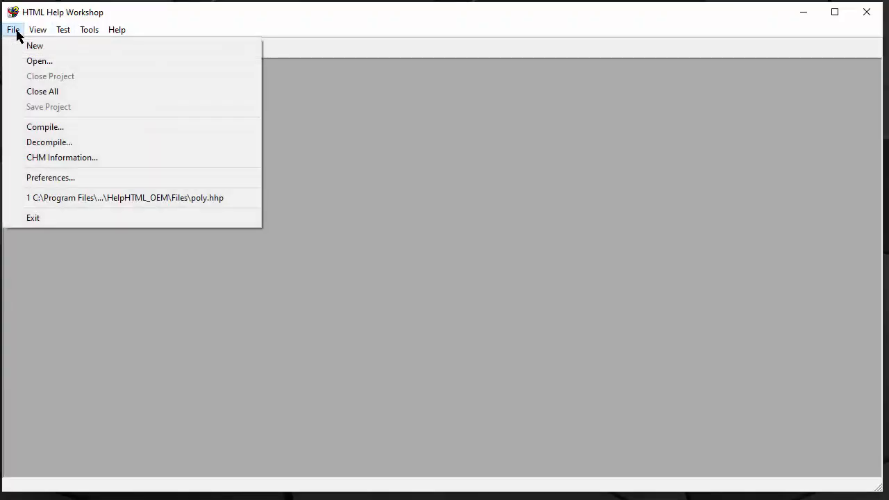
pyautogui.click(37, 62)
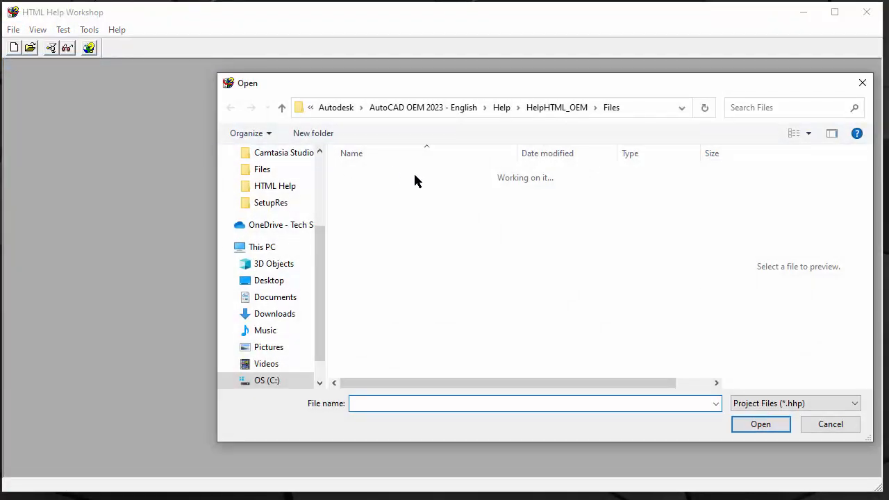
pyautogui.click(373, 174)
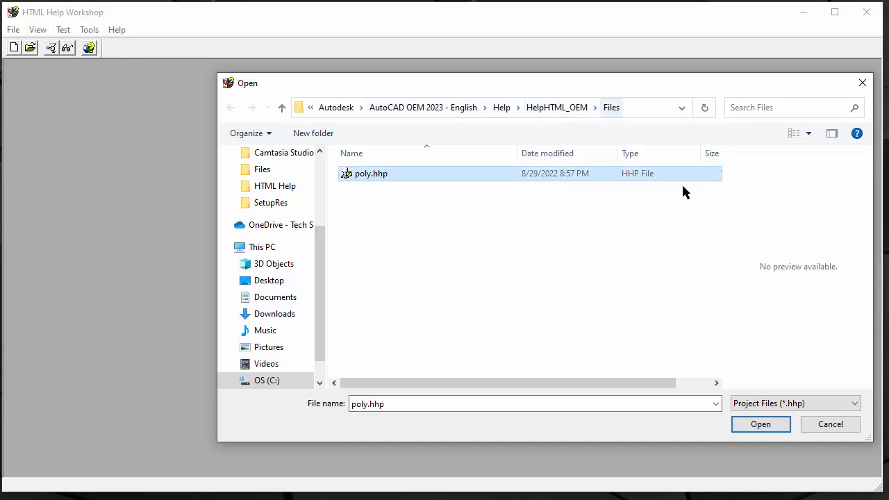
pyautogui.click(760, 424)
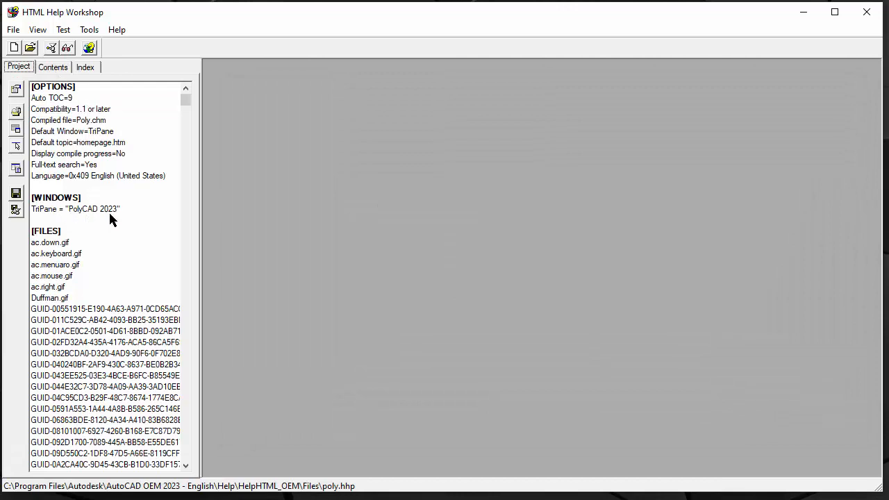
# - Compile the poly.hhp project with both save and automatic display options off, and close HTML Help Workshop
pyautogui.click(12, 31)
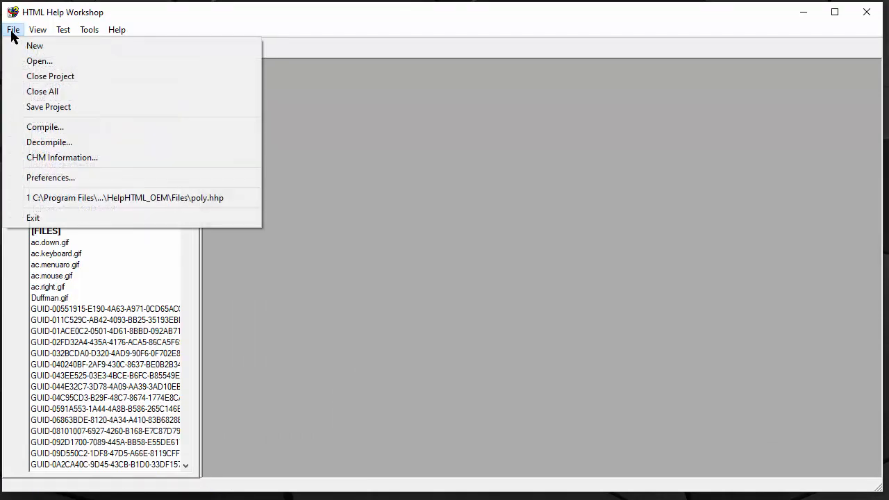
pyautogui.click(44, 129)
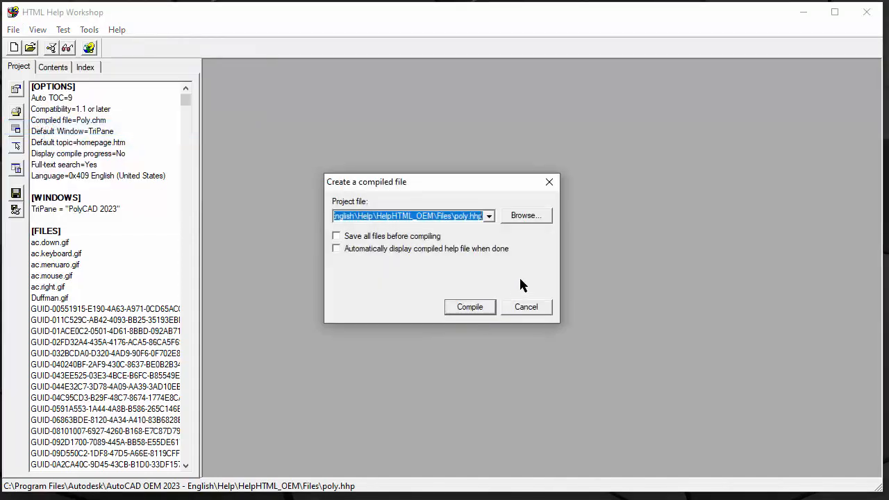
pyautogui.click(470, 307)
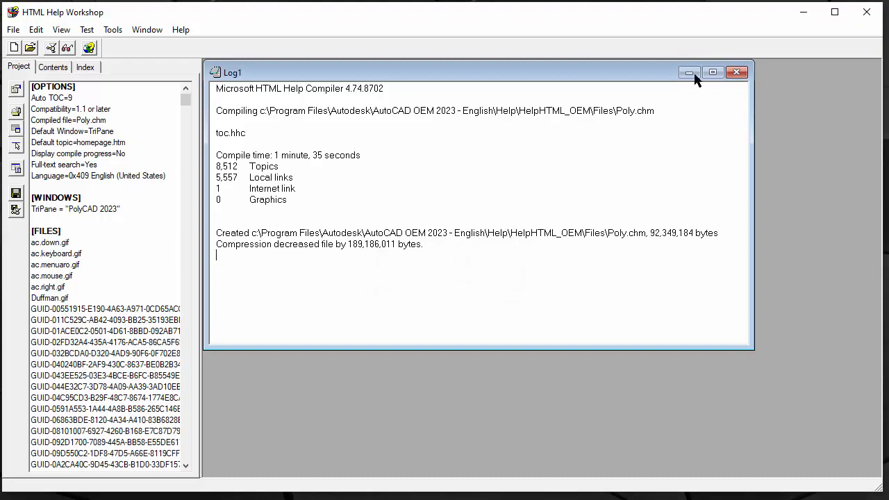
pyautogui.click(867, 13)
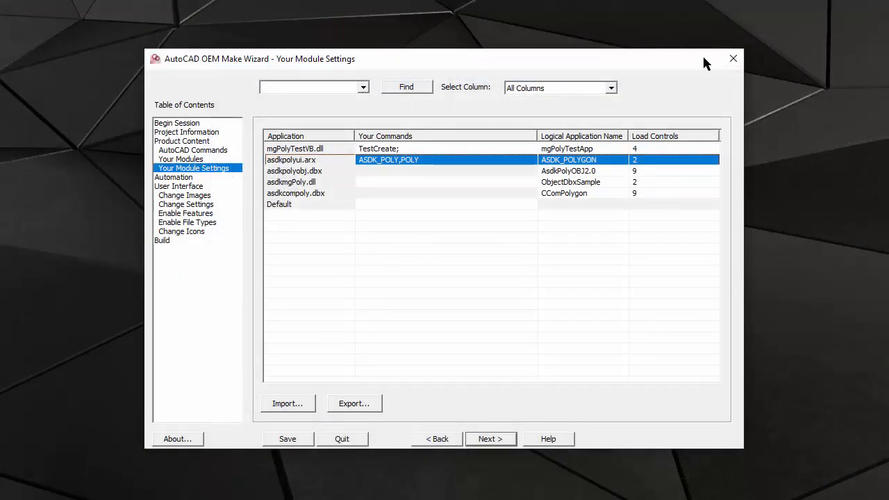
# - Add Poly.chm from the HelpHTML_OEM\Files folder to Your Modules in the AutoCAD OEM Make Wizard
pyautogui.click(210, 160)
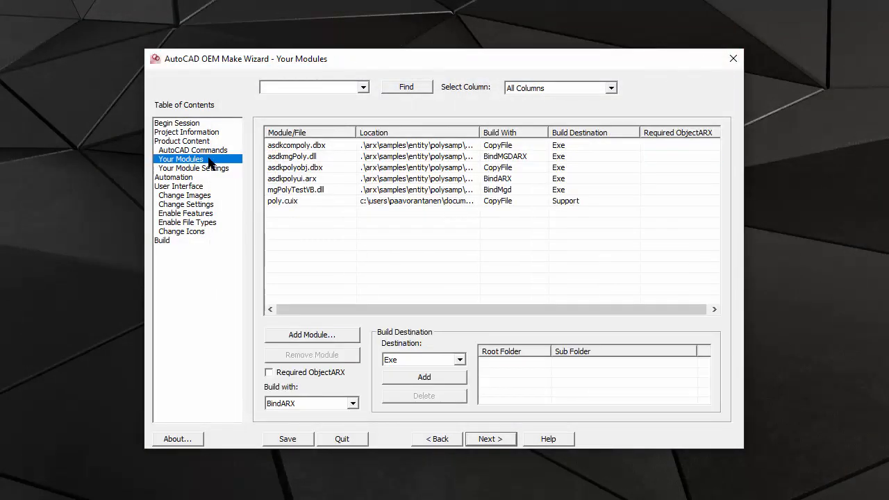
pyautogui.click(312, 335)
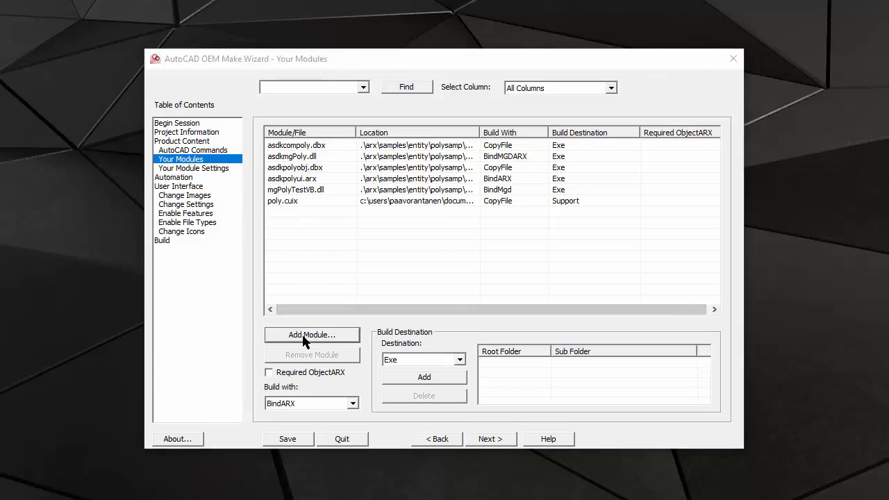
pyautogui.click(367, 400)
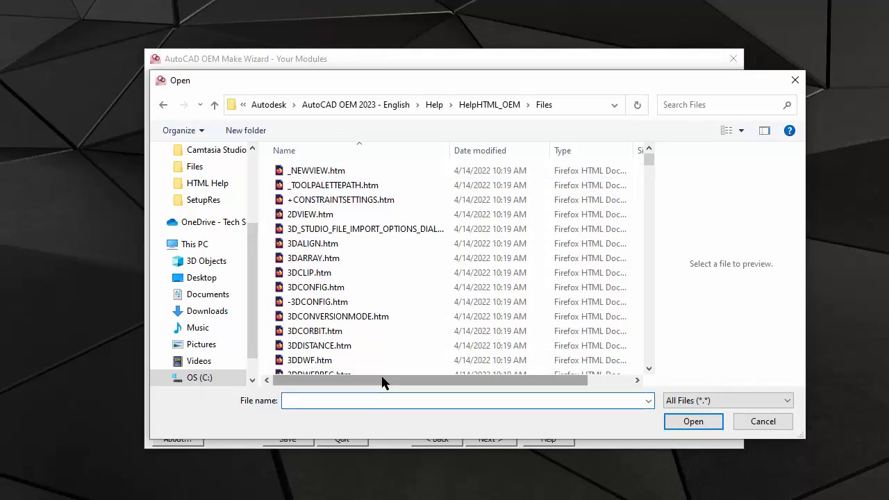
pyautogui.write('poly')
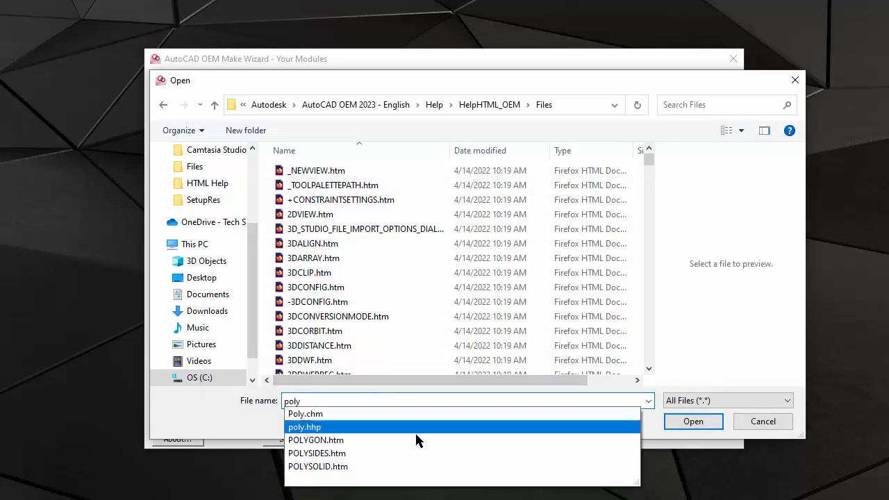
pyautogui.click(392, 413)
pyautogui.click(693, 422)
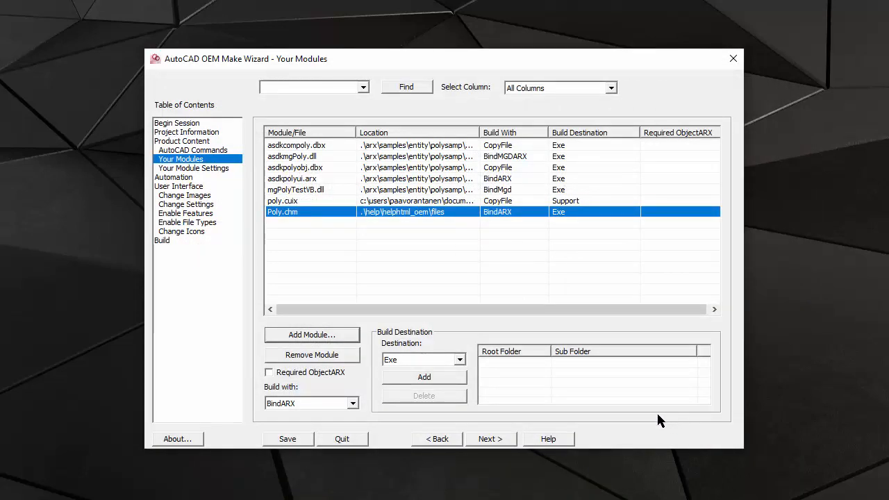
# - Set Poly.chm to build with CopyFile and the Help build destination, and save the wizard settings
pyautogui.click(353, 404)
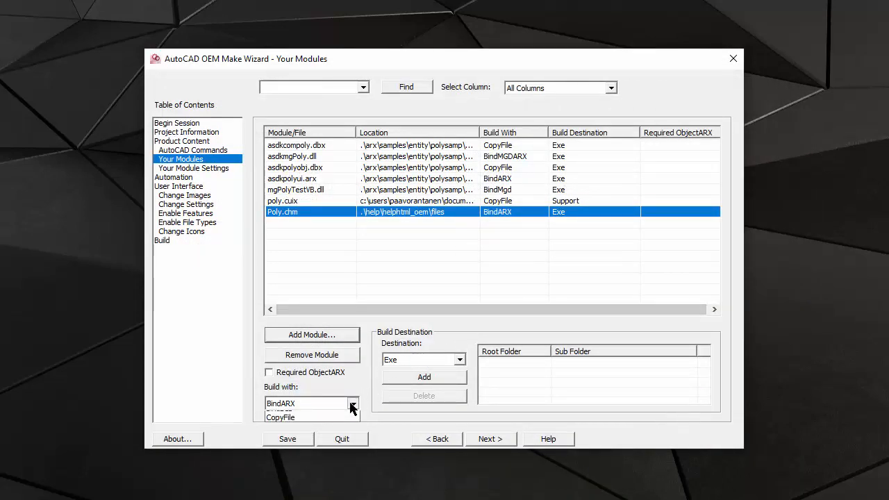
pyautogui.click(310, 470)
pyautogui.click(459, 359)
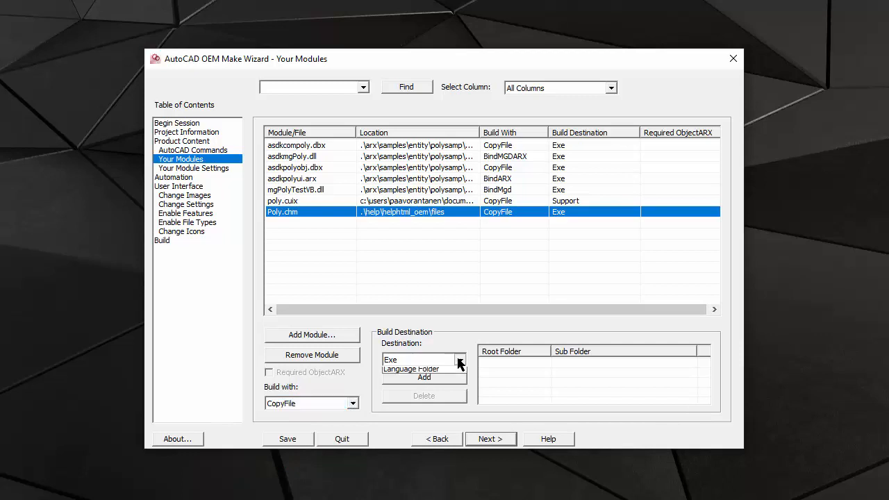
pyautogui.click(390, 418)
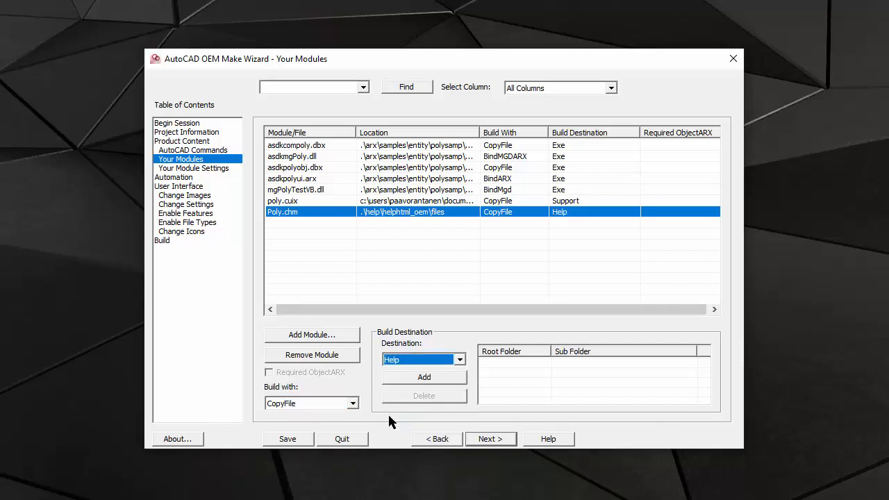
pyautogui.click(287, 439)
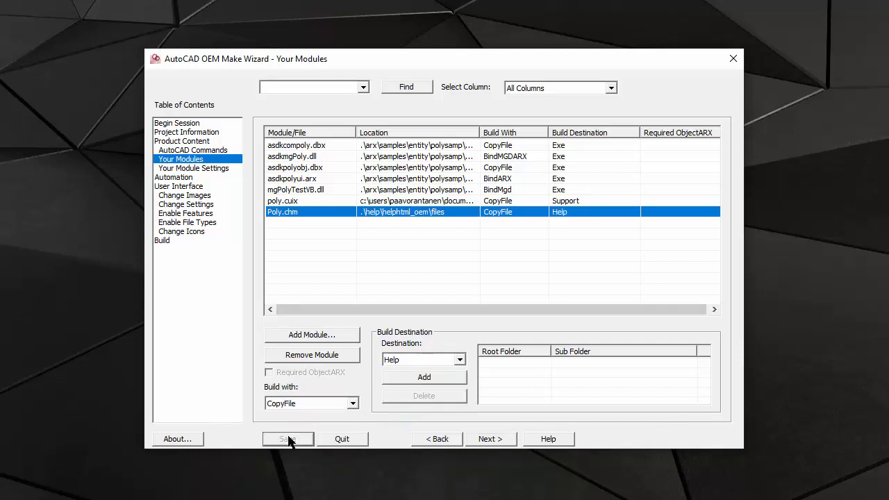
# - Build the whole PolyCAD product with Build All, and run poly.exe from the wizard
pyautogui.click(170, 240)
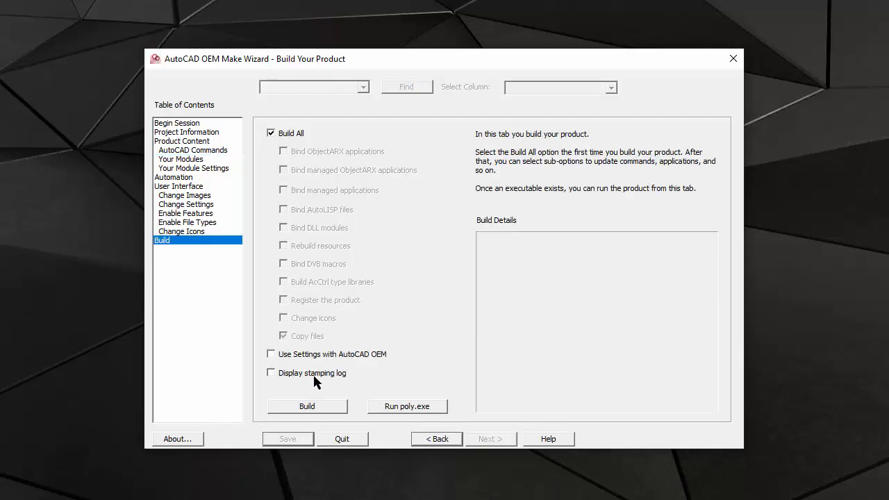
pyautogui.click(318, 406)
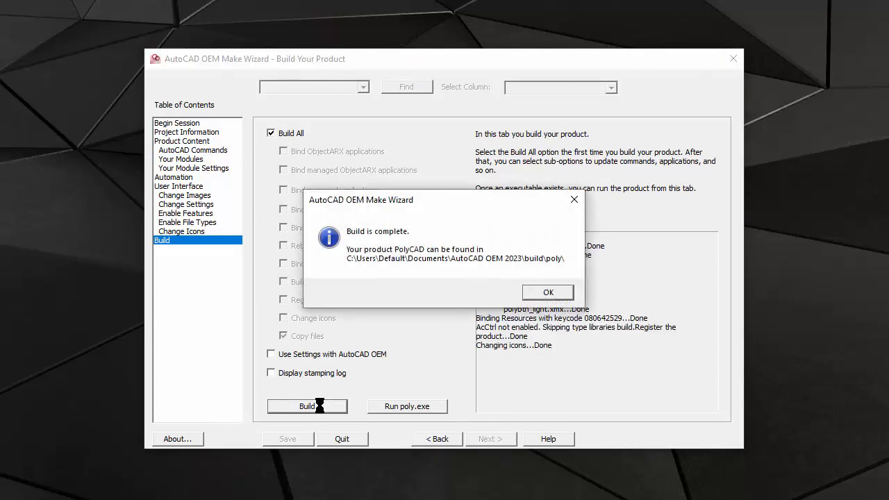
pyautogui.click(548, 292)
pyautogui.click(390, 407)
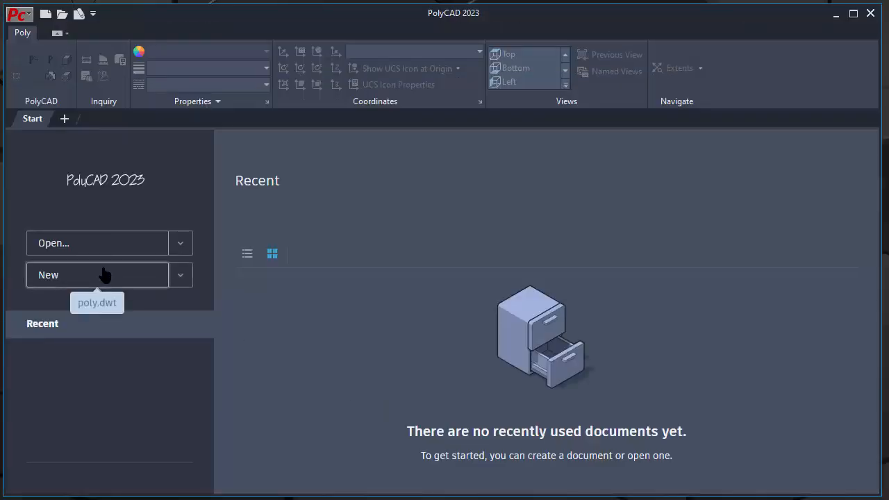
# - Create a new drawing in PolyCAD and open the context help topic for LINE from the command line
pyautogui.click(104, 276)
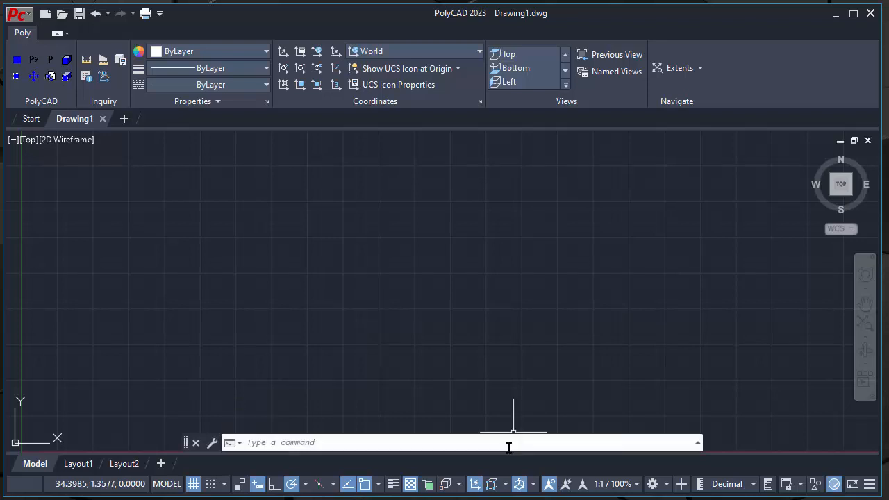
pyautogui.click(508, 445)
pyautogui.write('line')
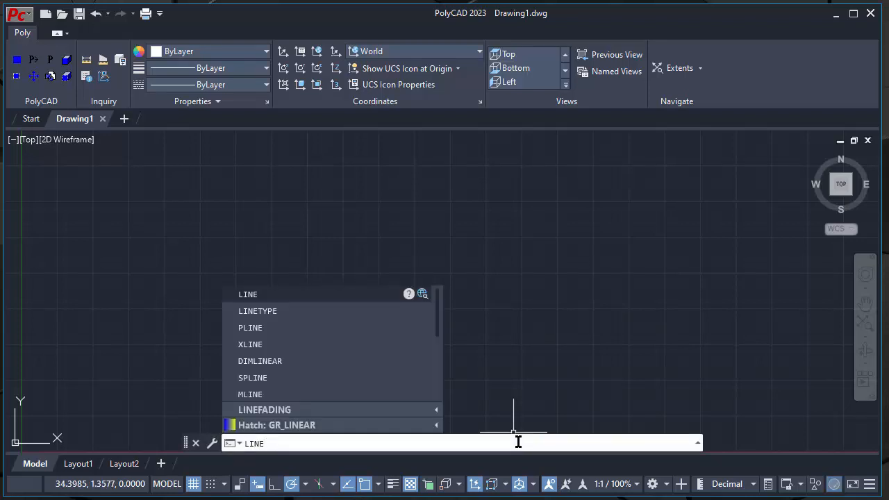
pyautogui.press('F1')
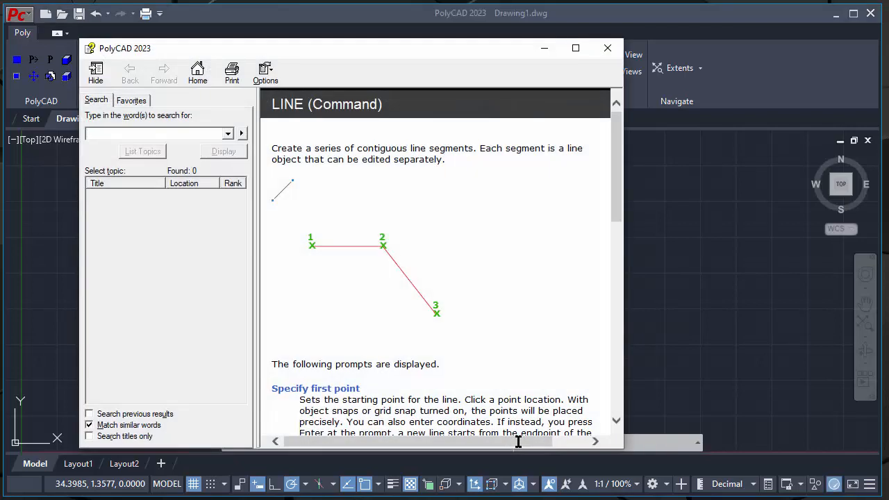
# - Return to the drawing, open the context help topic for POLY from the command line, and close the help
pyautogui.click(642, 446)
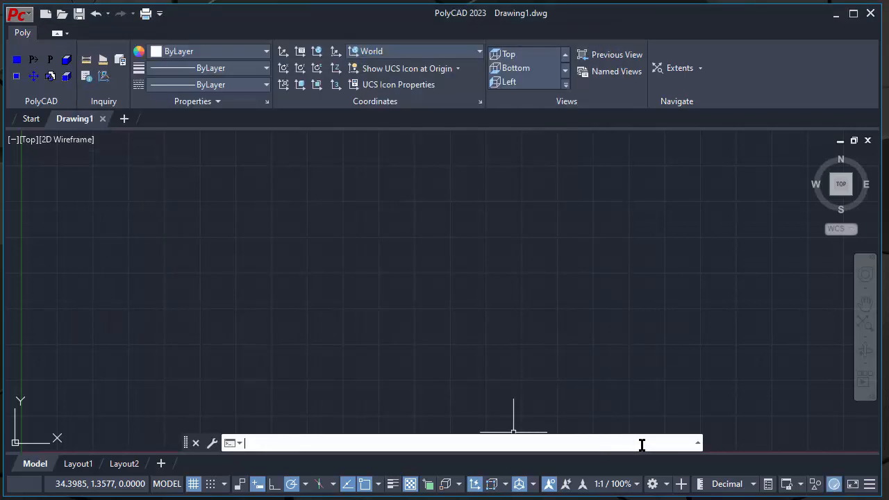
pyautogui.write('pol')
pyautogui.press('F1')
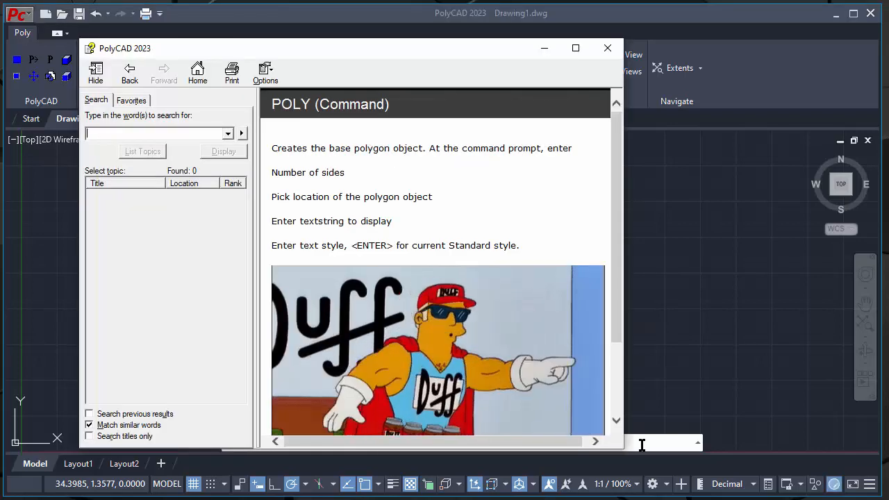
pyautogui.click(716, 23)
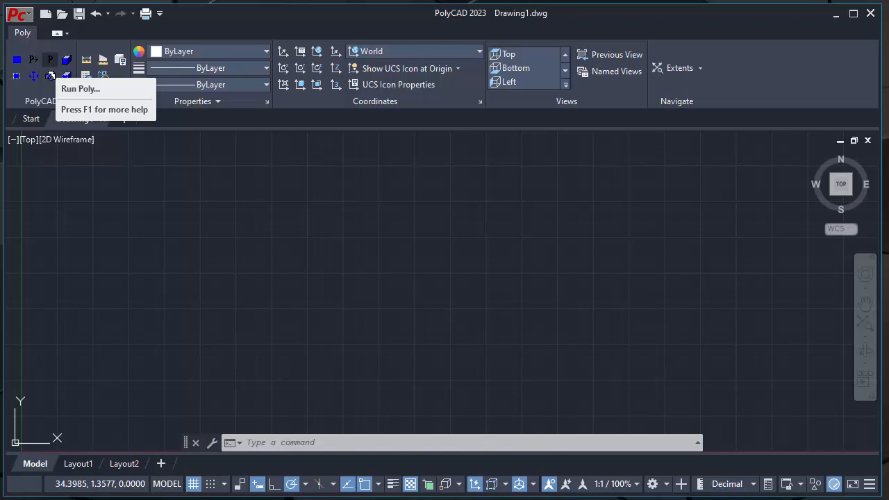
# - Try to open context help from the Run Poly tooltip, and close PolyCAD
pyautogui.press('F1')
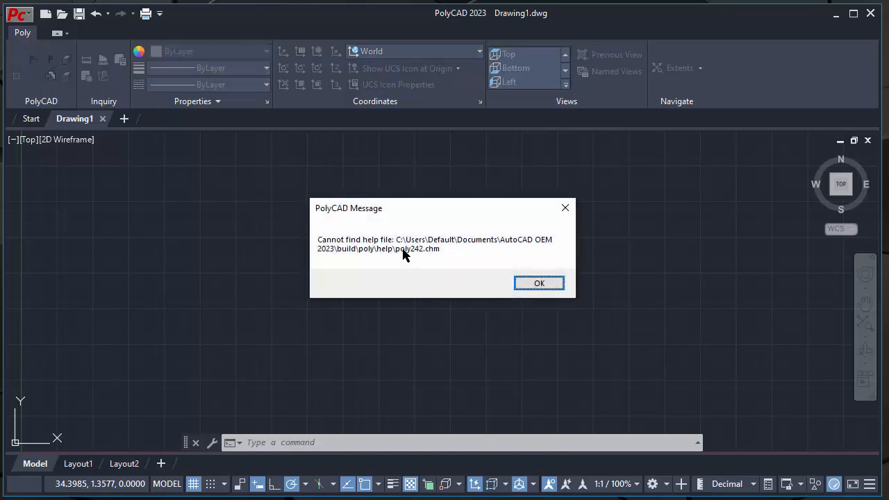
pyautogui.click(537, 283)
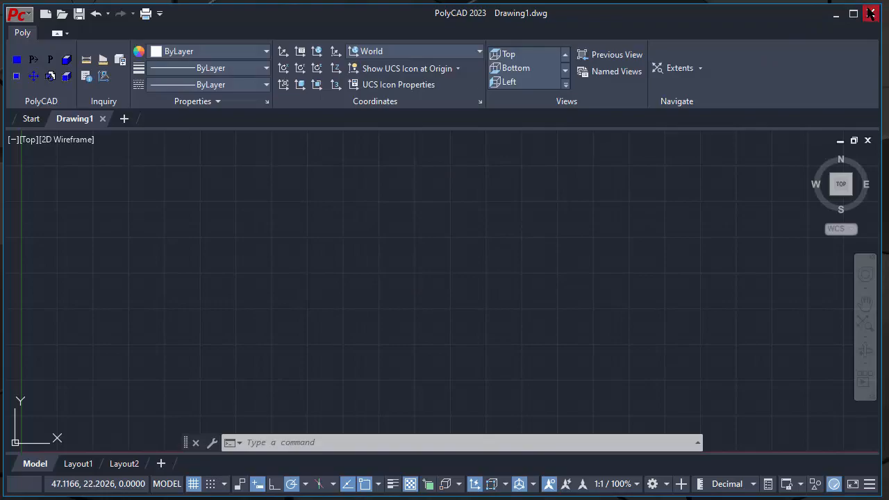
pyautogui.click(870, 13)
# - Duplicate Poly.chm within the HelpHTML_OEM\Files folder in File Explorer, granting administrator permission
pyautogui.click(232, 220)
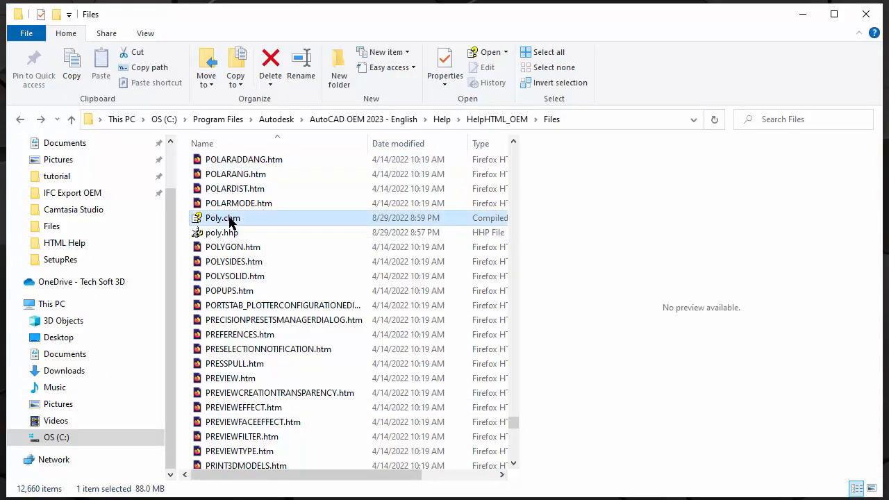
pyautogui.hotkey('ctrl', 'v')
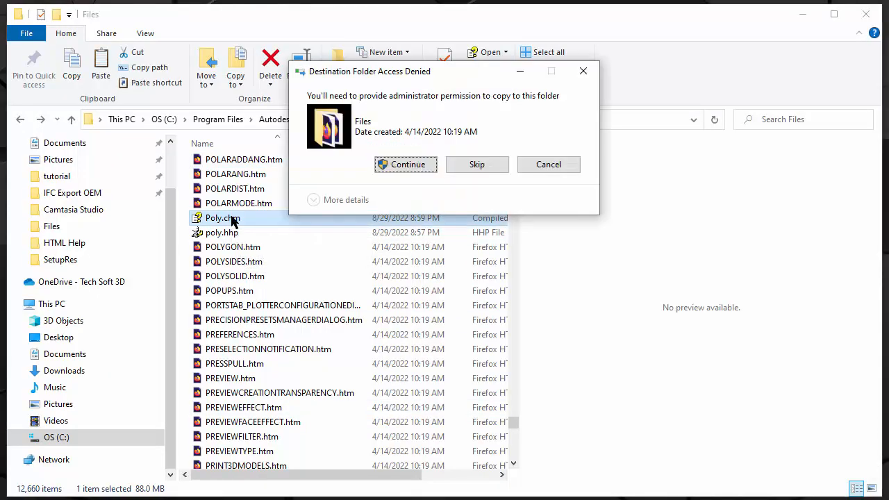
pyautogui.click(406, 165)
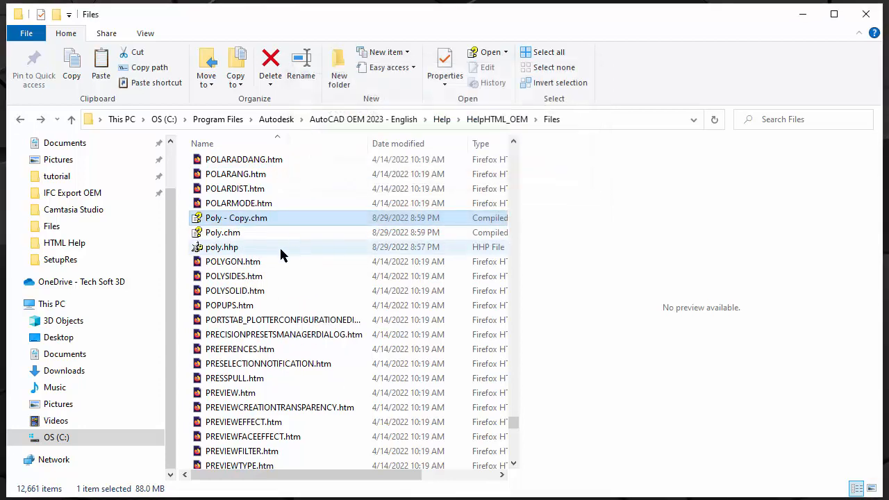
# - Rename the duplicated help file as Poly242.chm, granting administrator permission
pyautogui.click(236, 217)
pyautogui.press('Right')
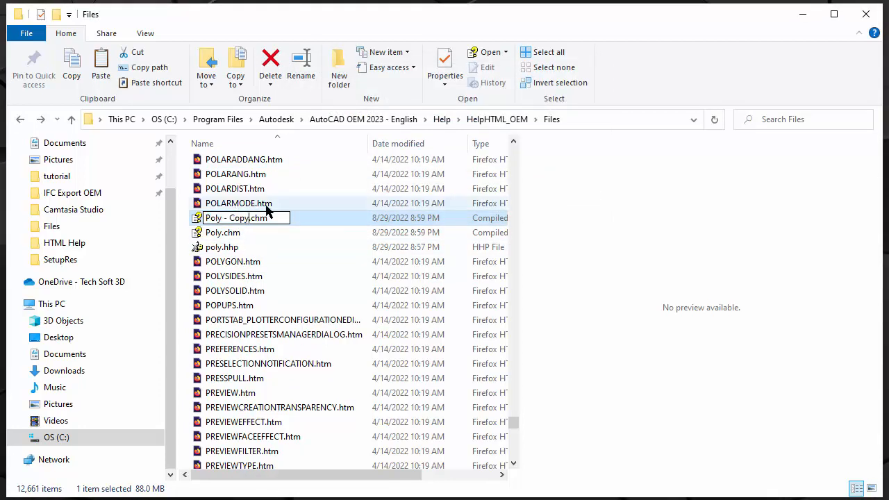
pyautogui.press('BackSpace')
pyautogui.press('BackSpace')
pyautogui.press('BackSpace')
pyautogui.press('BackSpace')
pyautogui.press('BackSpace')
pyautogui.press('BackSpace')
pyautogui.press('BackSpace')
pyautogui.write('242')
pyautogui.press('Return')
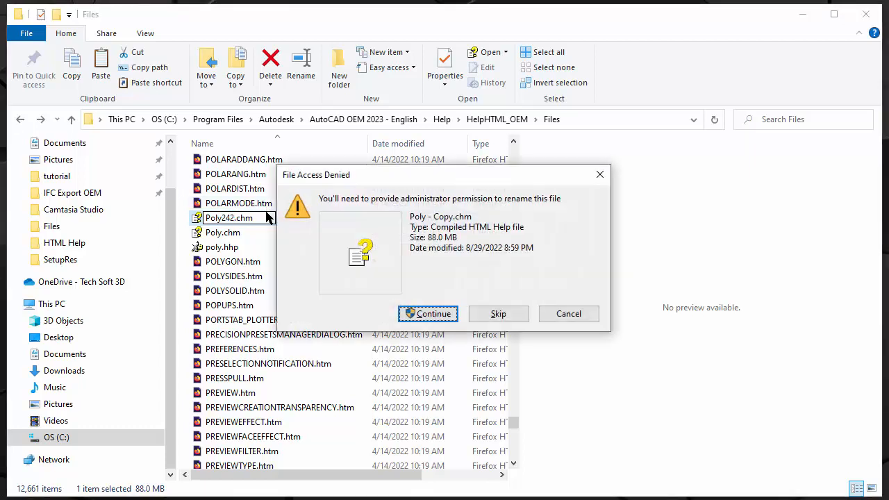
pyautogui.click(409, 318)
# - Switch to the AutoCAD OEM Make Wizard and add Poly242.chm from the HelpHTML_OEM\Files folder to Your Modules
pyautogui.hotkey('alt', 'Tab')
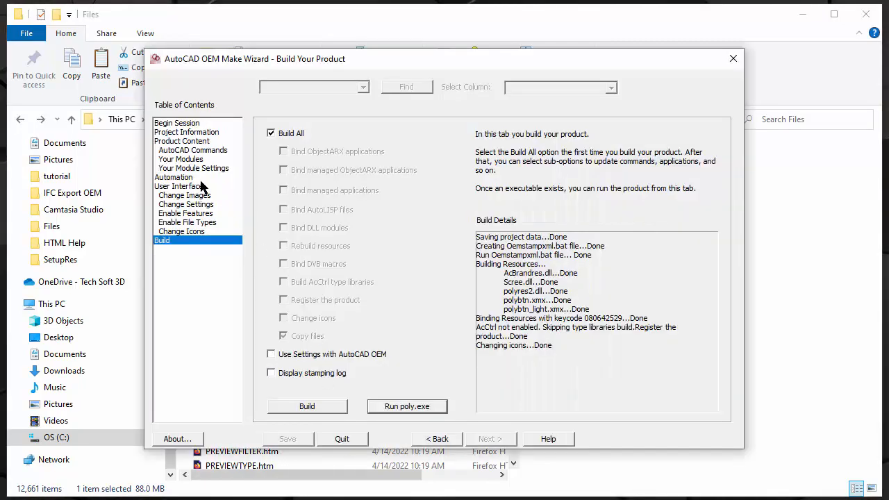
pyautogui.click(168, 159)
pyautogui.click(328, 334)
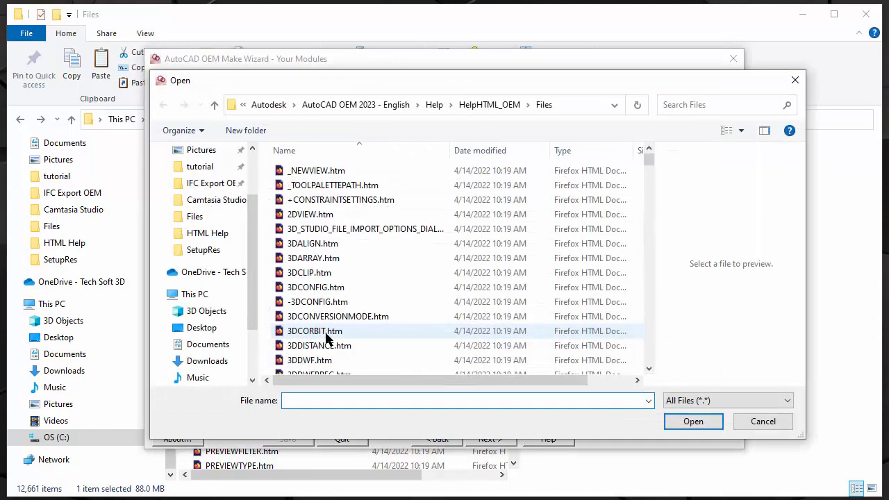
pyautogui.click(327, 335)
pyautogui.write('poly3DCORBIT.htm')
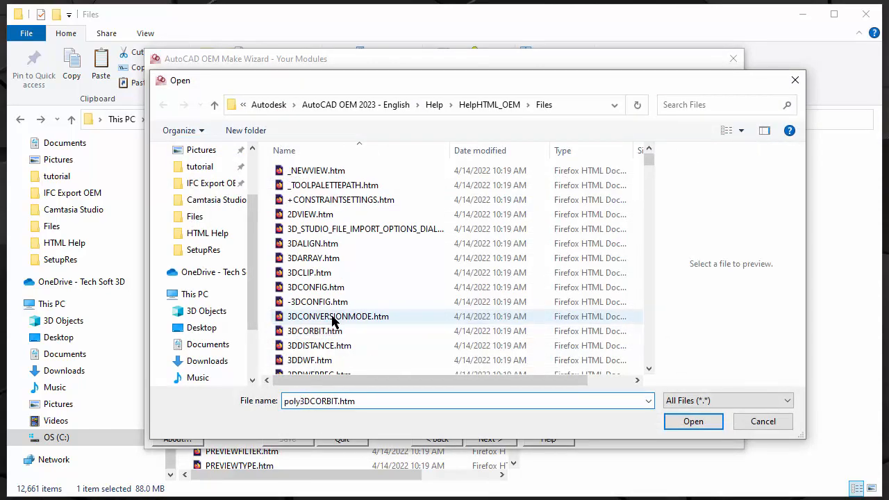
pyautogui.press('Delete')
pyautogui.press('Delete')
pyautogui.press('Delete')
pyautogui.press('Delete')
pyautogui.press('Delete')
pyautogui.press('Delete')
pyautogui.press('Delete')
pyautogui.press('Delete')
pyautogui.press('Delete')
pyautogui.press('Delete')
pyautogui.press('Delete')
pyautogui.press('Delete')
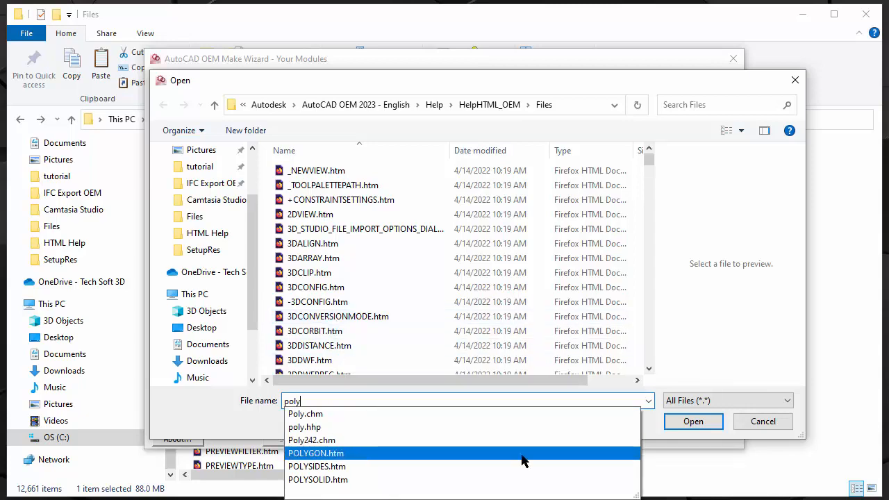
pyautogui.click(486, 440)
pyautogui.click(688, 421)
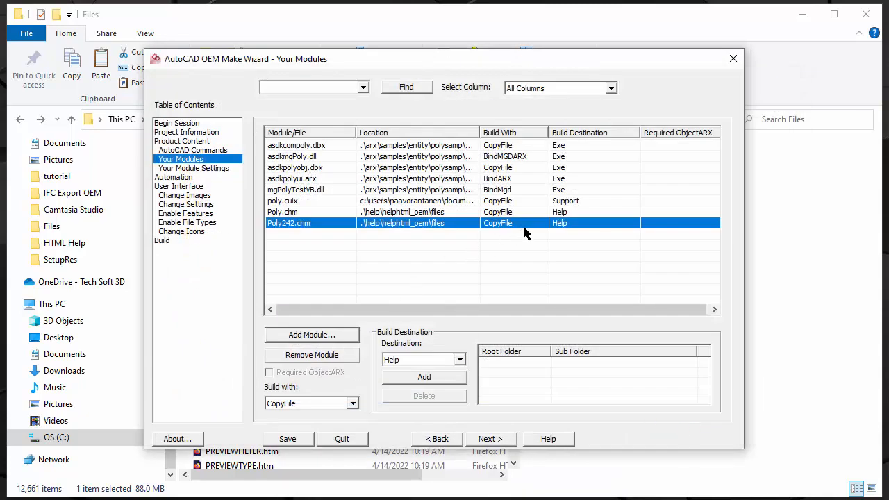
# - Turn off Build All, build with only the Copy files option on, and run poly.exe
pyautogui.click(179, 241)
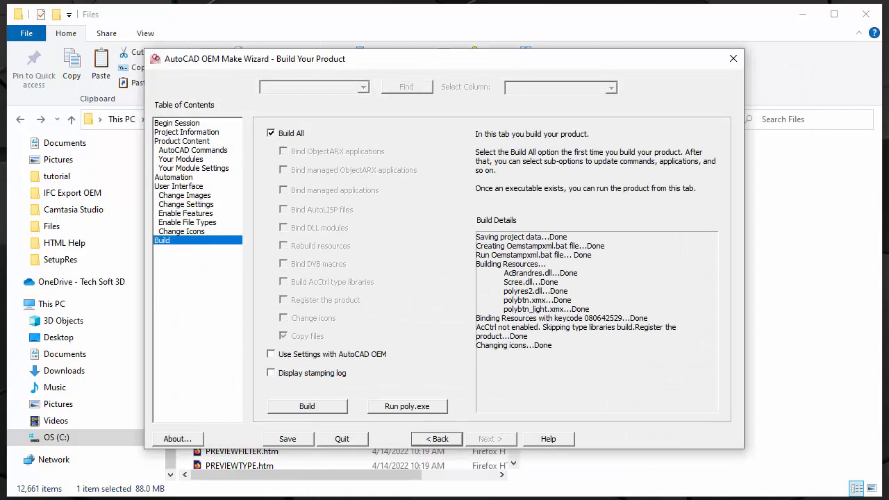
pyautogui.click(271, 133)
pyautogui.click(327, 411)
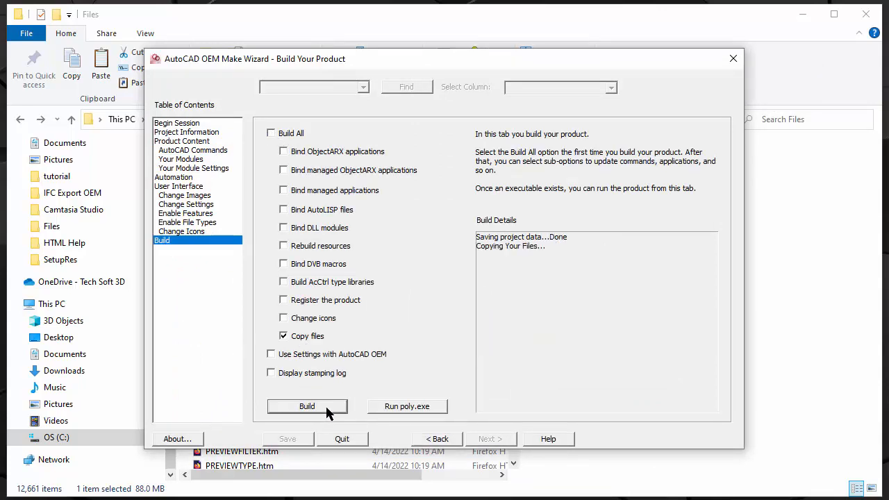
pyautogui.click(556, 291)
pyautogui.click(428, 410)
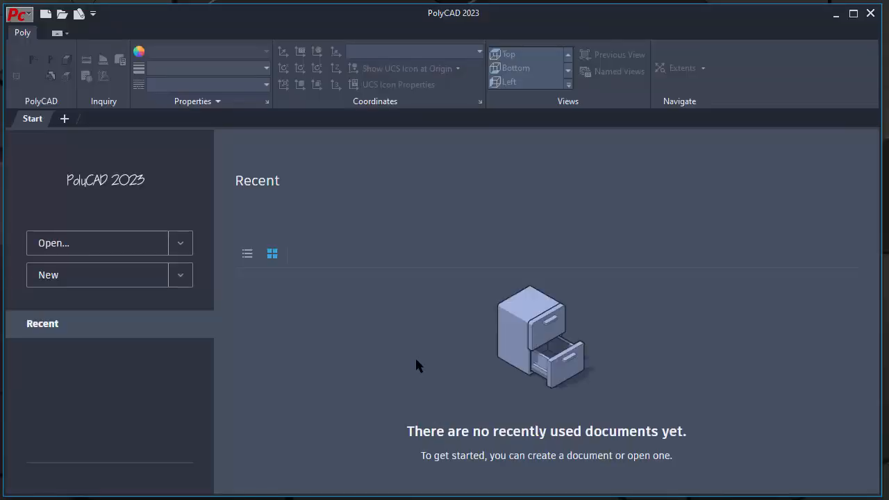
# - Create a new drawing in PolyCAD, read the context help opened from the Run Poly tooltip, and close it
pyautogui.click(113, 277)
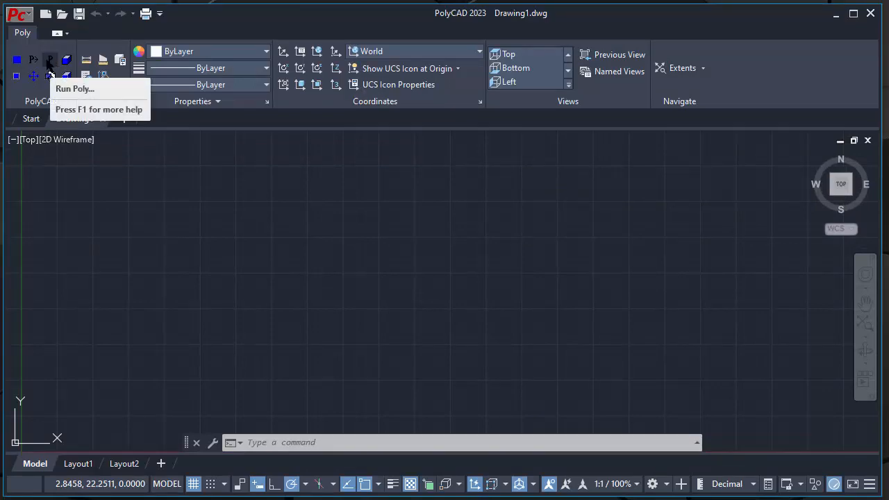
pyautogui.press('F1')
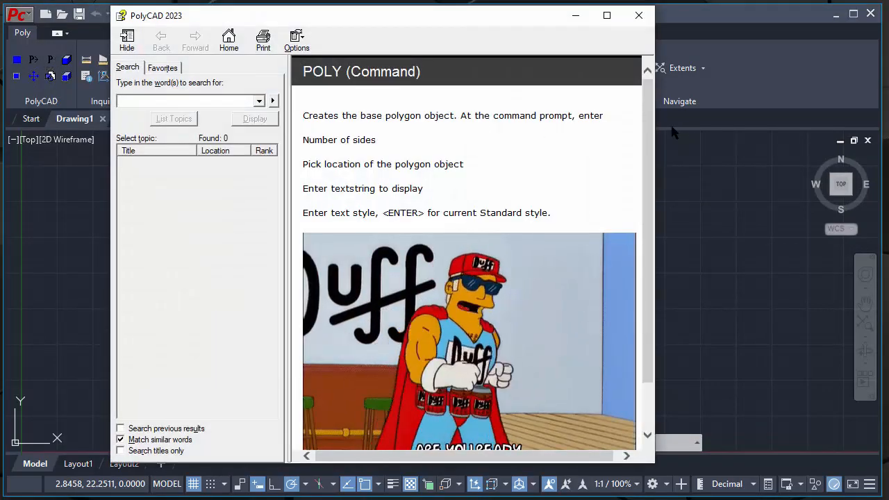
pyautogui.scroll(-2, 643, 250)
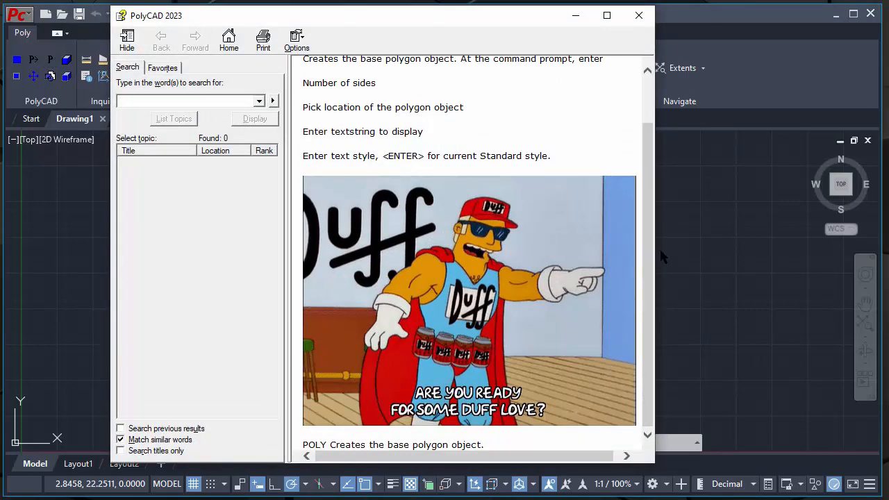
pyautogui.click(640, 8)
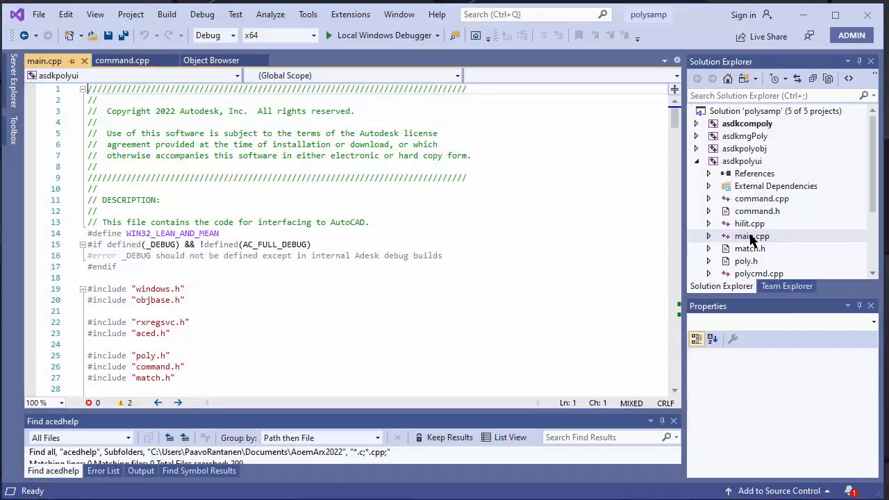
# - Locate initModule() in main.cpp in Visual Studio and go to the definition of polyCommand from the POLY registration
pyautogui.click(676, 78)
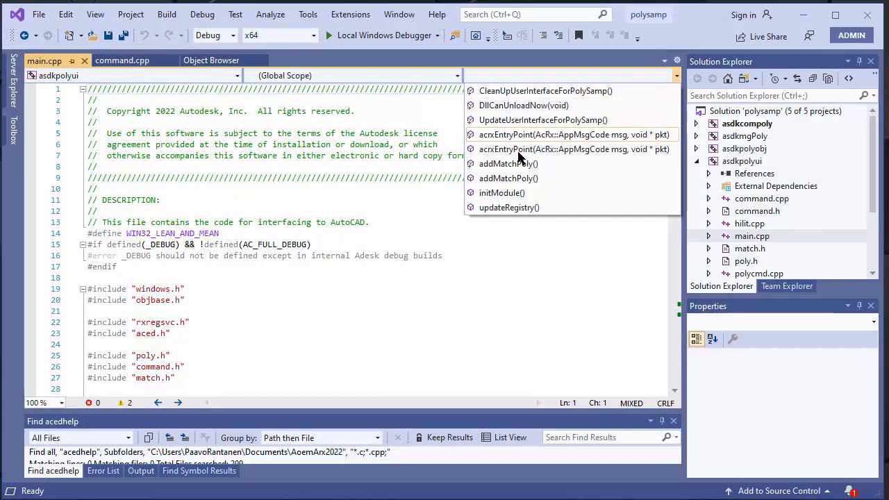
pyautogui.click(517, 189)
pyautogui.scroll(-4, 339, 278)
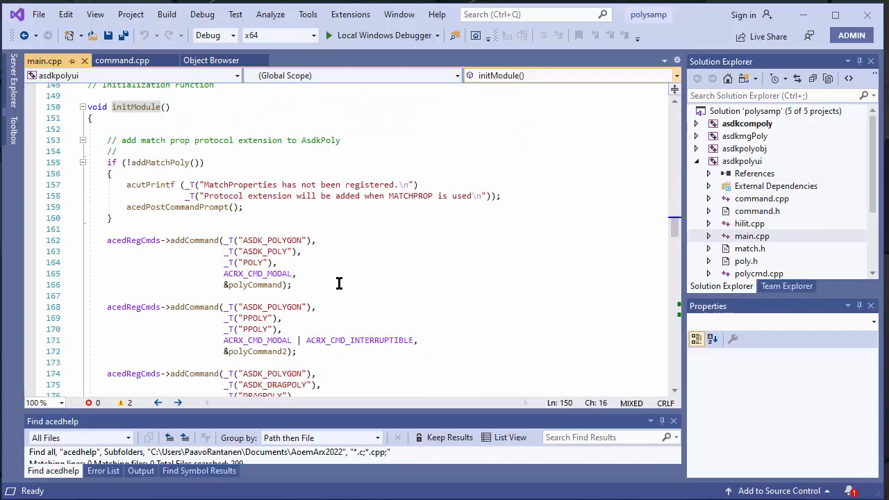
pyautogui.rightClick(249, 285)
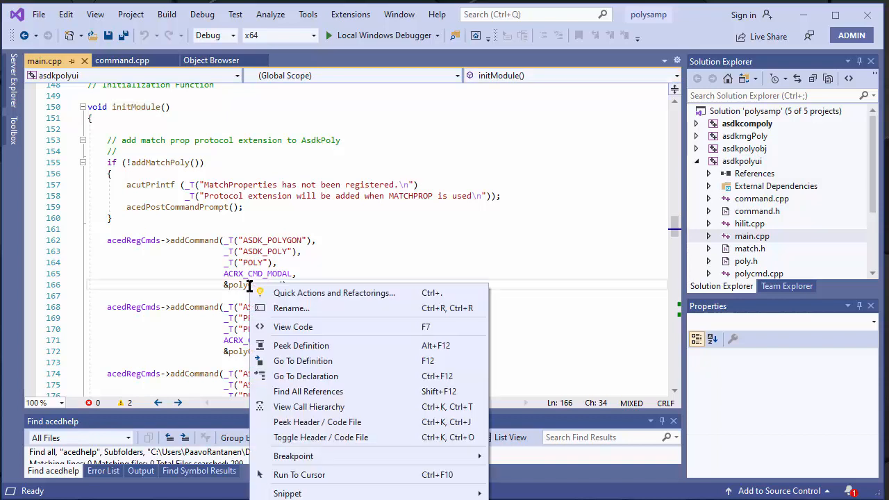
pyautogui.click(303, 361)
pyautogui.scroll(-2, 412, 272)
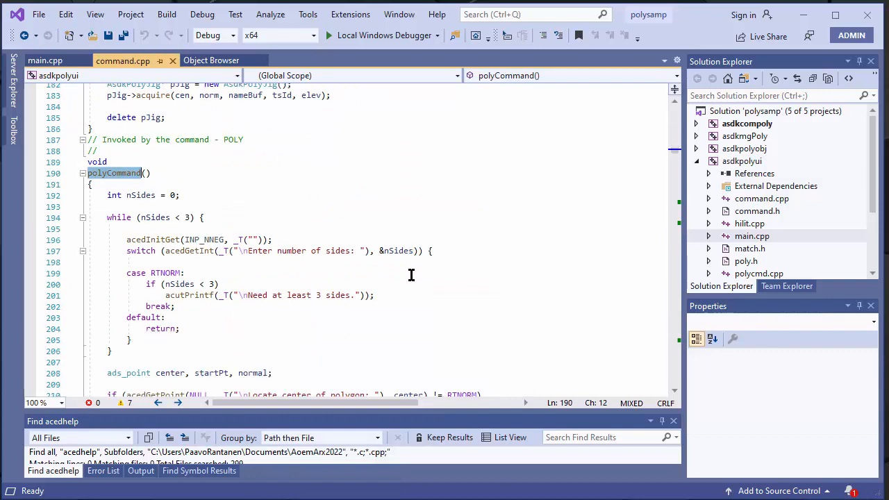
# - Insert an acedSetFunHelp() call on the blank line below the nSides declaration in polyCommand and review its parameters
pyautogui.click(143, 207)
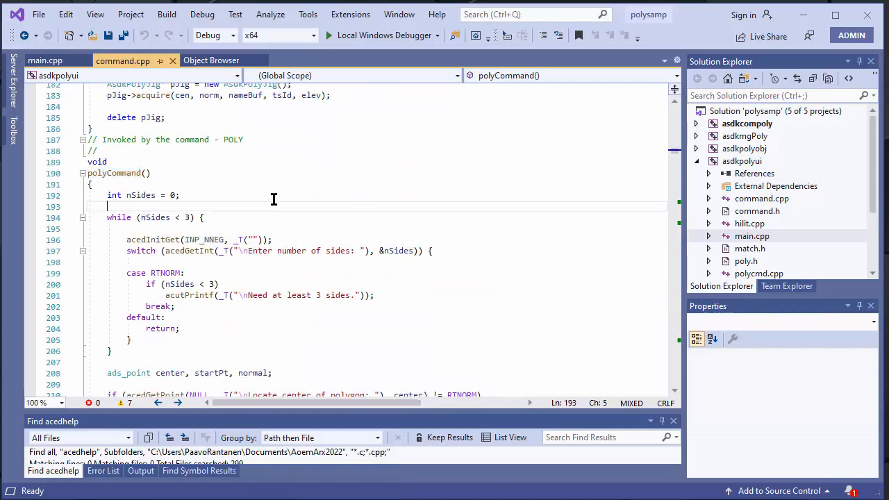
pyautogui.write('aced')
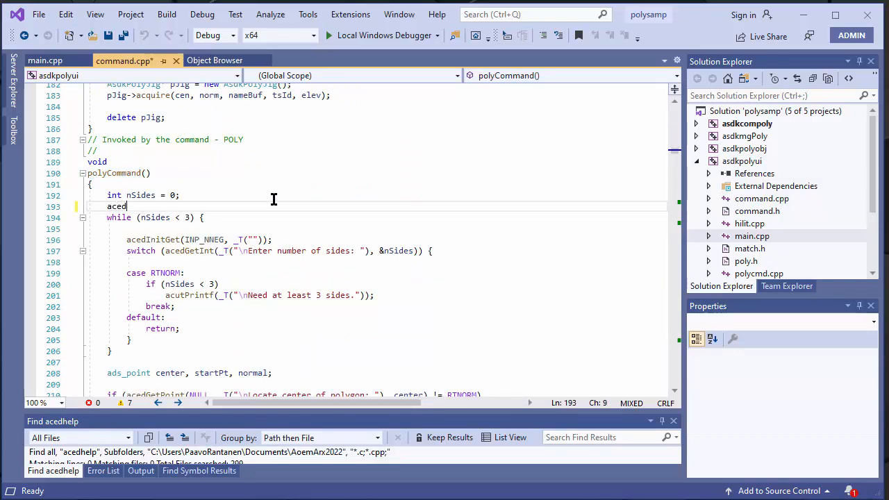
pyautogui.write('SetFu')
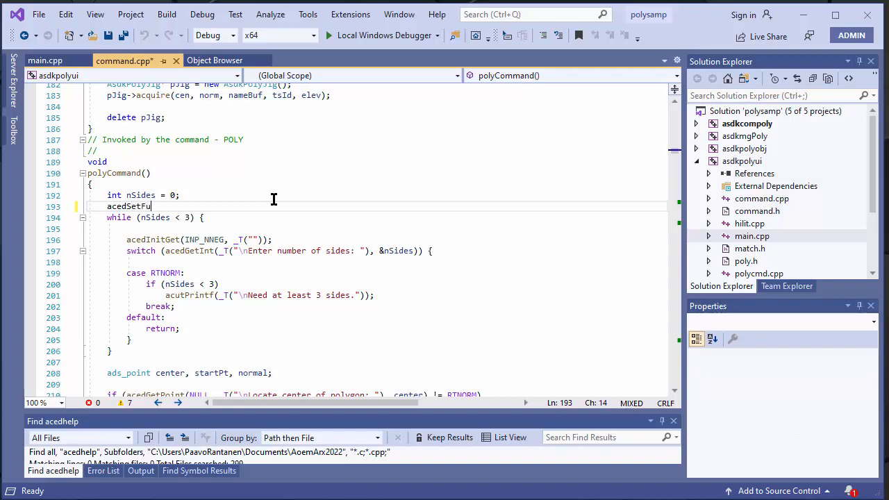
pyautogui.write('nHelp')
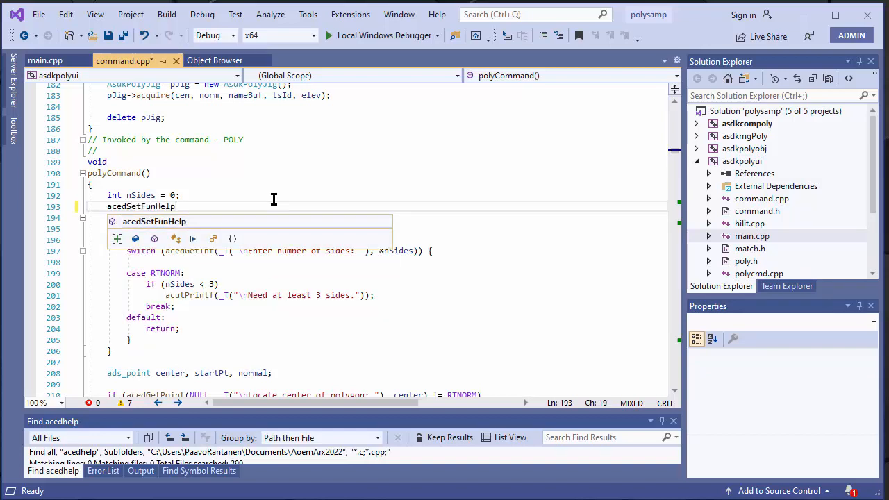
pyautogui.press('Escape')
pyautogui.write('(')
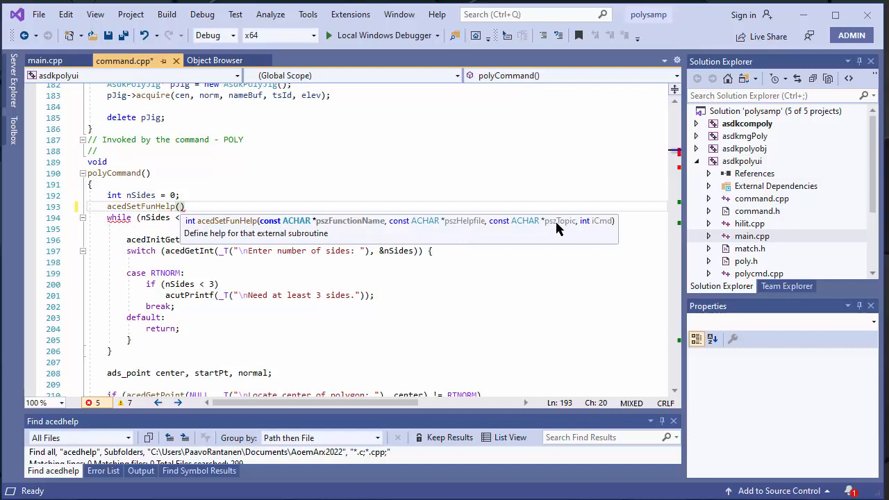
pyautogui.click(624, 353)
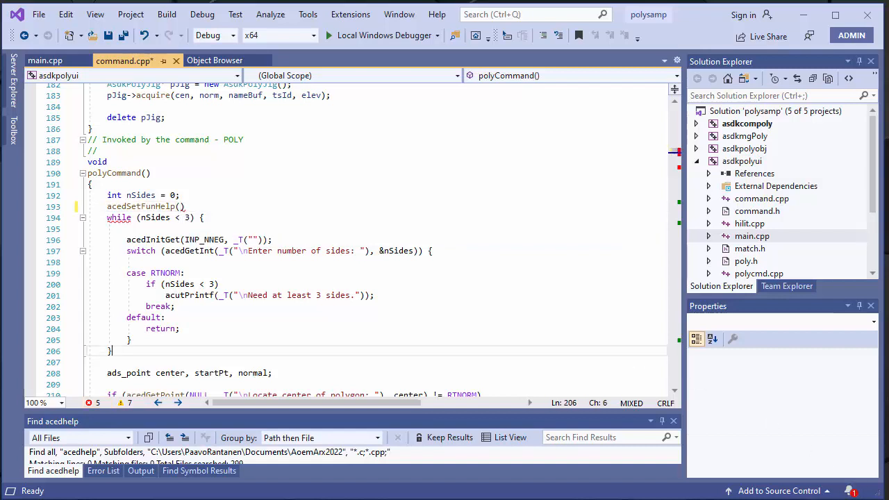
# - Open Class1.vb of the mgPolyTestVB project, go to the definition of CommandMethod, and examine the constructor overloads' help parameters
pyautogui.moveTo(878, 186); pyautogui.dragTo(879, 267)
pyautogui.doubleClick(750, 273)
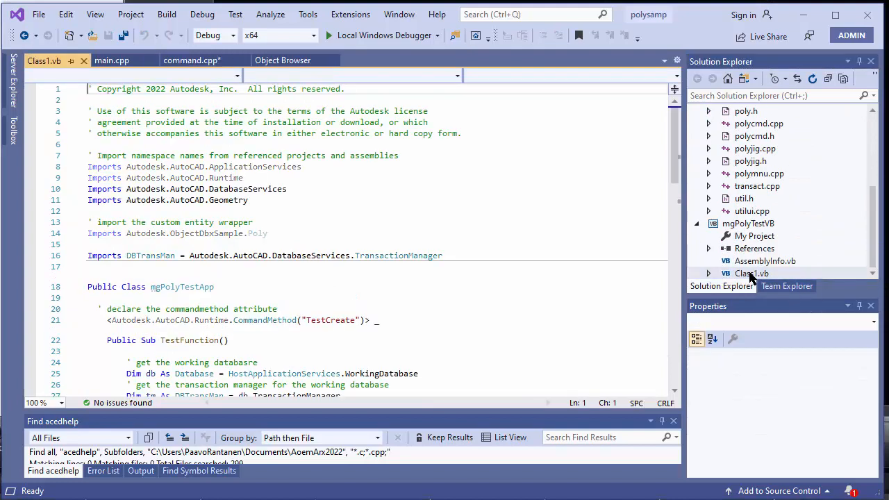
pyautogui.rightClick(288, 322)
pyautogui.click(332, 395)
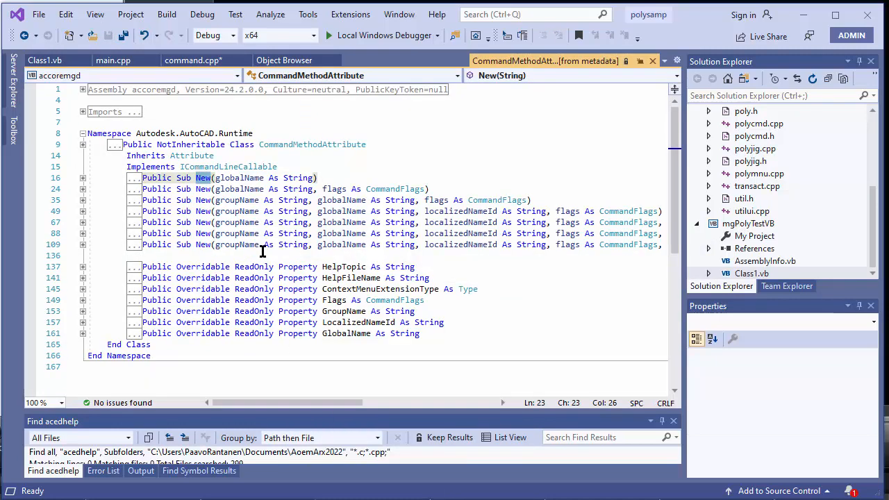
pyautogui.moveTo(357, 407); pyautogui.dragTo(479, 437)
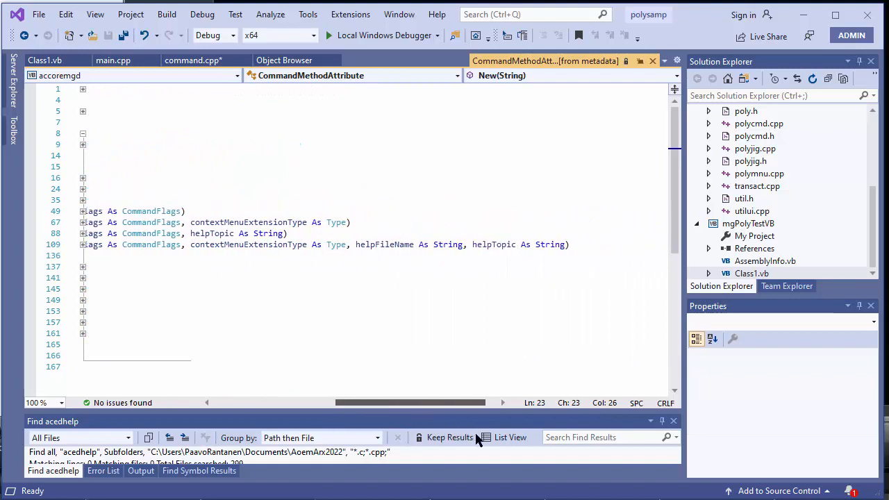